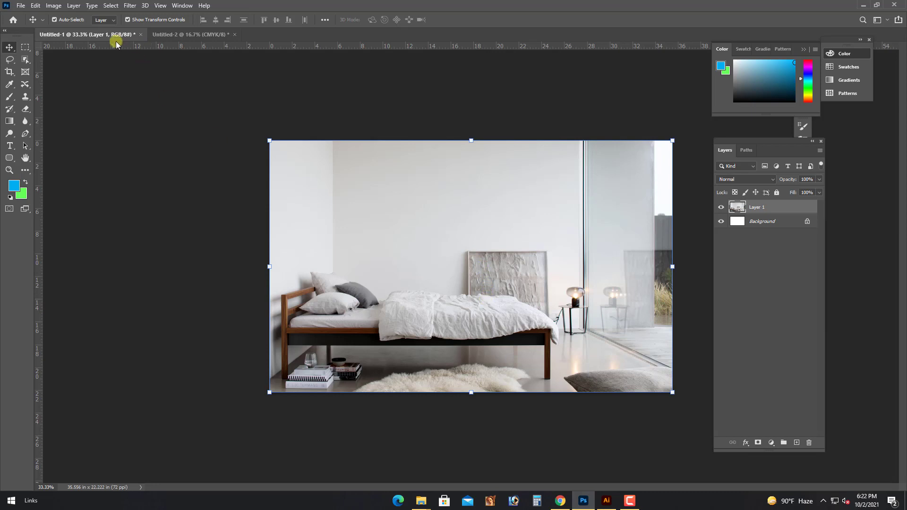
Copy the gold mandala pattern from Untitled-2 into the bedroom photo in Untitled-1 as a new layer
{"action": "left_click", "coordinate": [179, 35]}
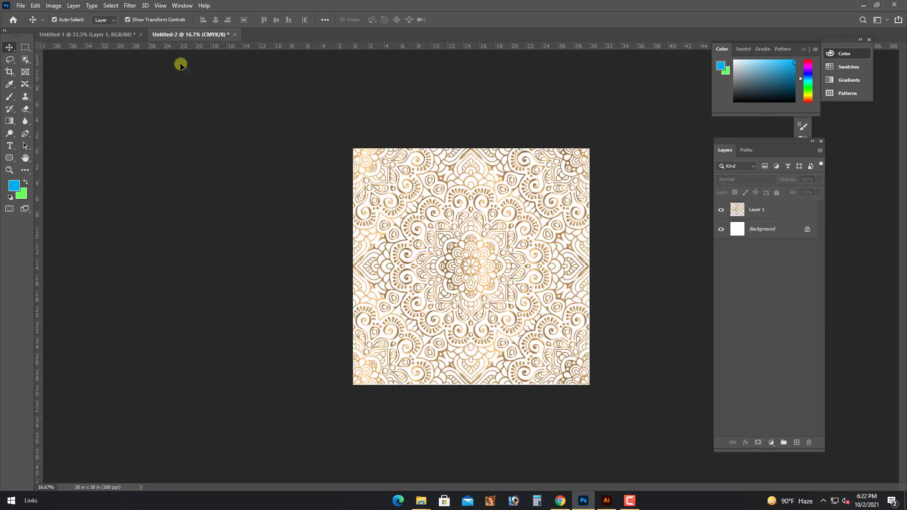
{"action": "left_click", "coordinate": [497, 269]}
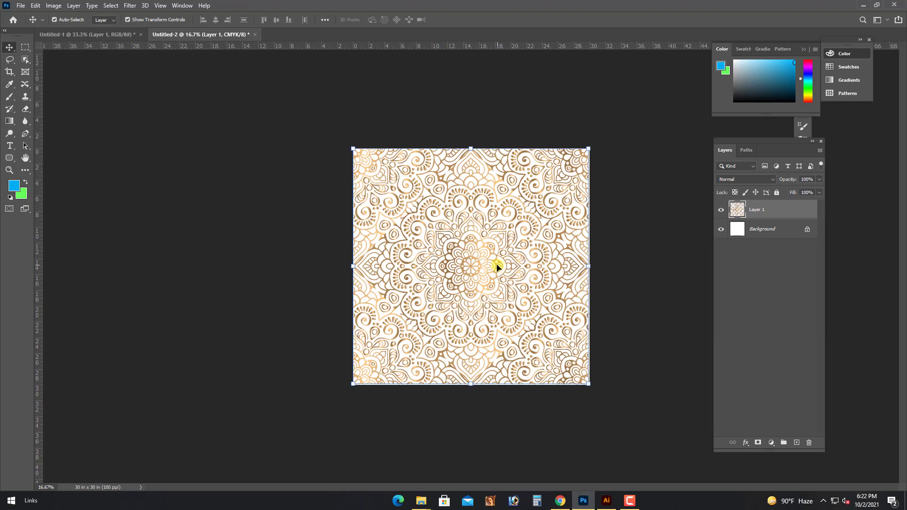
{"action": "left_click_drag", "start_coordinate": [496, 267], "coordinate": [532, 261]}
{"action": "key", "text": "ctrl+minus"}
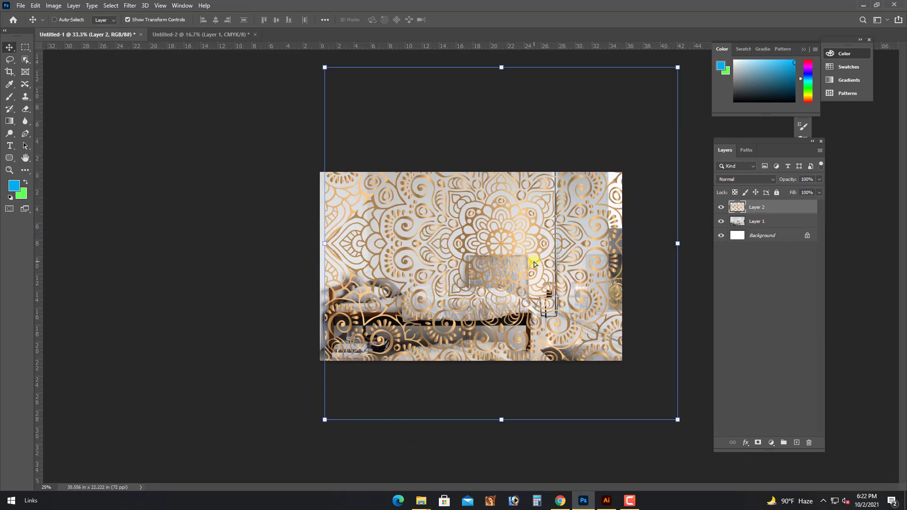
Scale the mandala pattern down to about 34% and place it on the wall above the bed
{"action": "left_click_drag", "start_coordinate": [678, 66], "coordinate": [553, 207]}
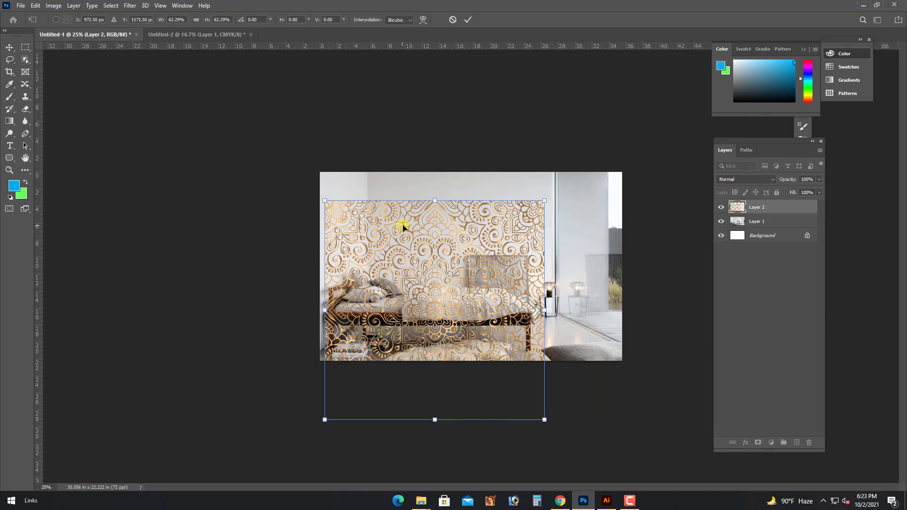
{"action": "left_click_drag", "start_coordinate": [407, 228], "coordinate": [423, 206]}
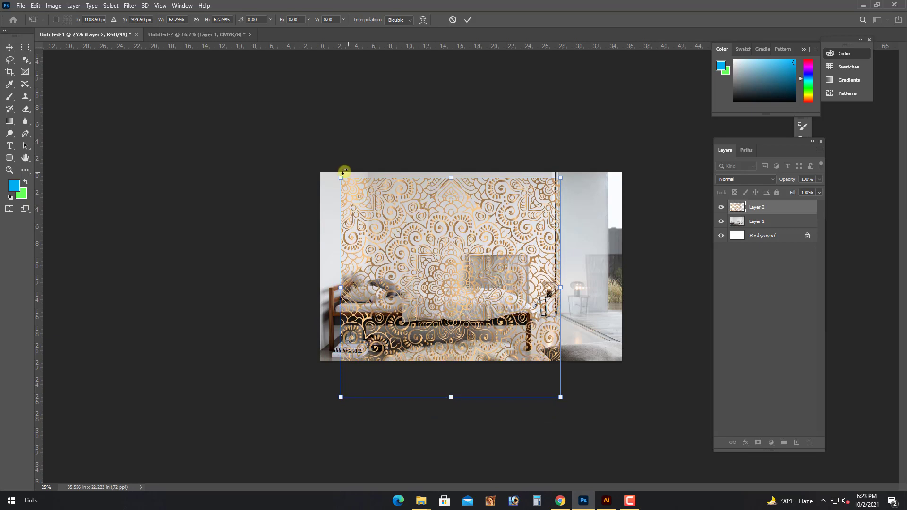
{"action": "left_click_drag", "start_coordinate": [327, 184], "coordinate": [370, 390]}
{"action": "left_click_drag", "start_coordinate": [451, 397], "coordinate": [456, 297]}
{"action": "key", "text": "ctrl+plus"}
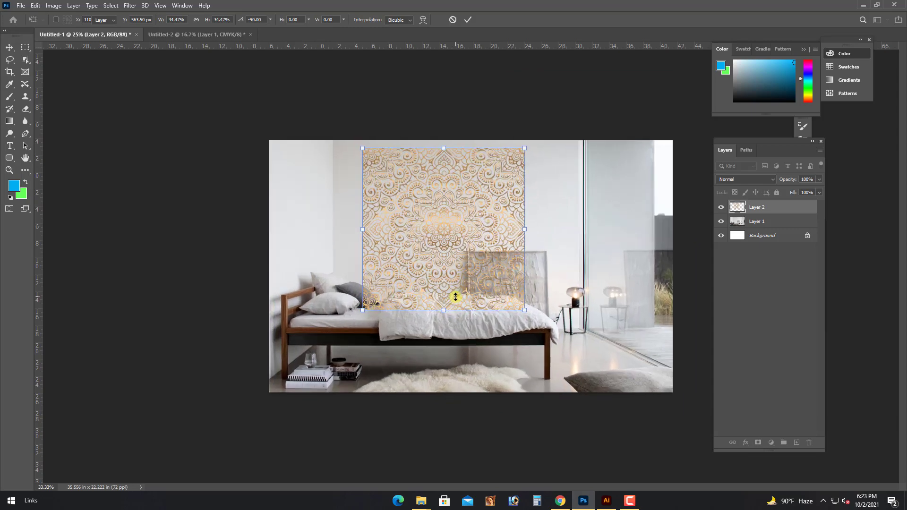
{"action": "key", "text": "Return"}
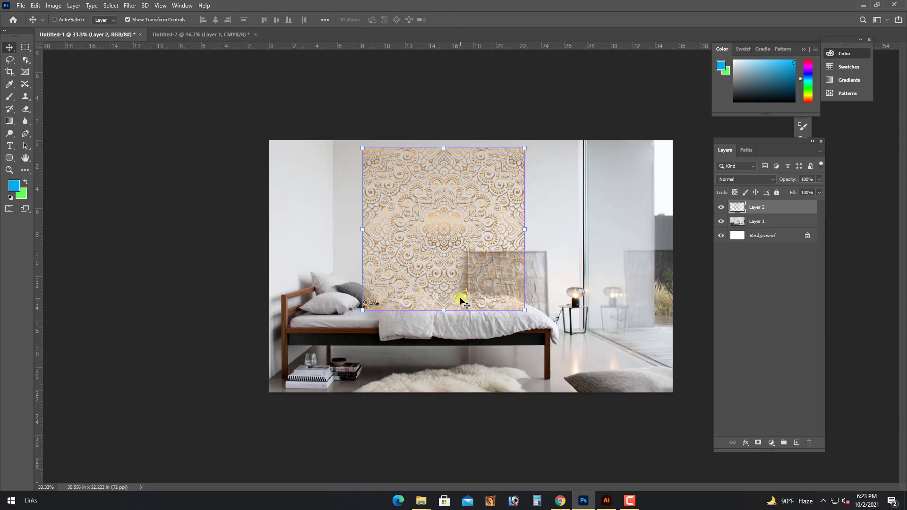
Align the pattern with the back wall's upper-left corner and scale it to about 96.8%
{"action": "left_click", "coordinate": [217, 227], "text": "ctrl"}
{"action": "key", "text": "ctrl+plus"}
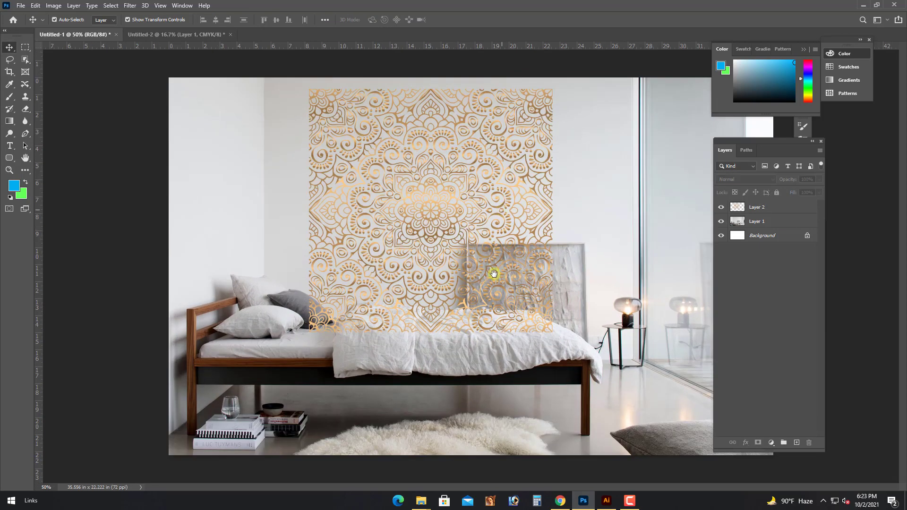
{"action": "left_click", "coordinate": [467, 255]}
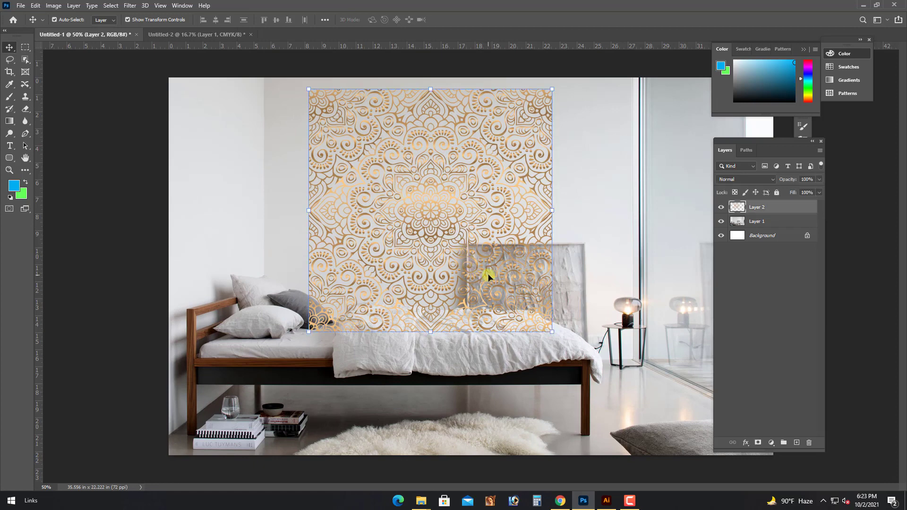
{"action": "left_click_drag", "start_coordinate": [494, 289], "coordinate": [448, 277]}
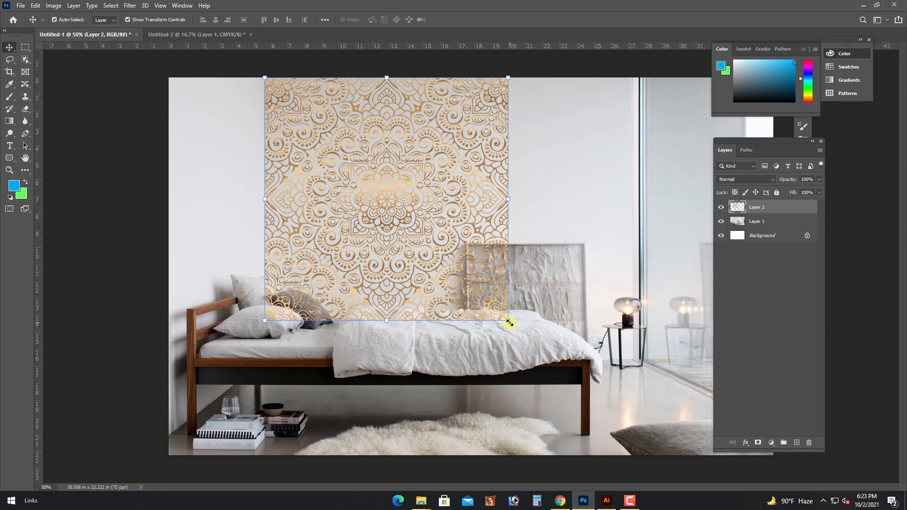
{"action": "mouse_move", "coordinate": [508, 321]}
{"action": "left_mouse_down"}
{"action": "mouse_move", "coordinate": [482, 290]}
{"action": "mouse_move", "coordinate": [499, 314]}
{"action": "left_mouse_up"}
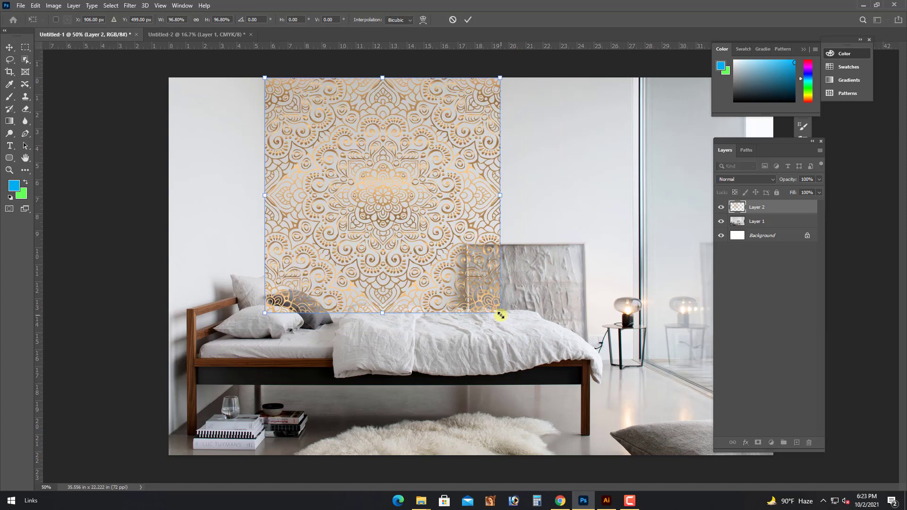
{"action": "key", "text": "Return"}
{"action": "key", "text": "ctrl+plus"}
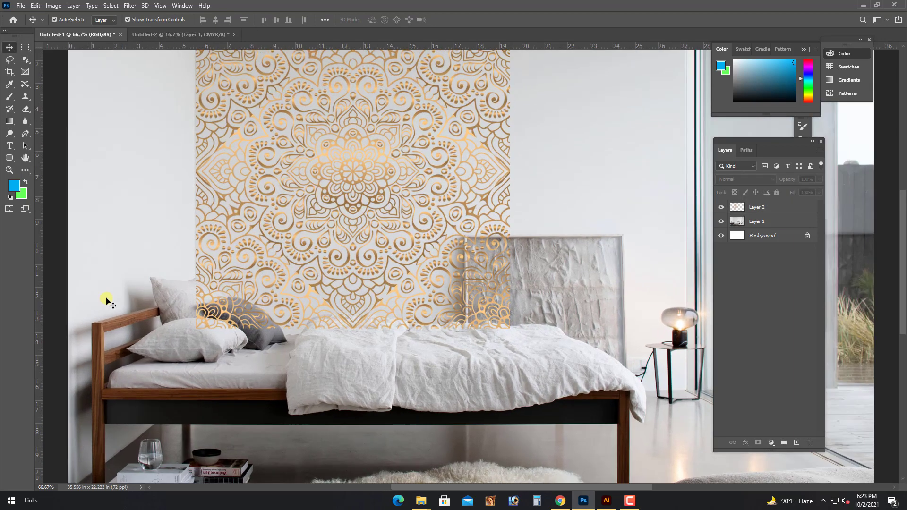
Load Layer 2's pattern as a selection and copy that area of Layer 1 to a new layer
{"action": "scroll", "coordinate": [320, 364], "scroll_direction": "up", "scroll_amount": 4}
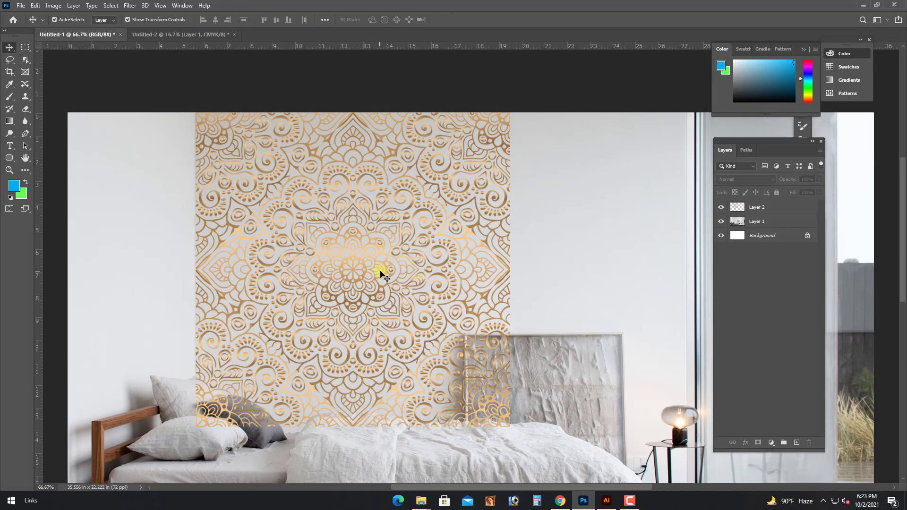
{"action": "left_click", "coordinate": [384, 270]}
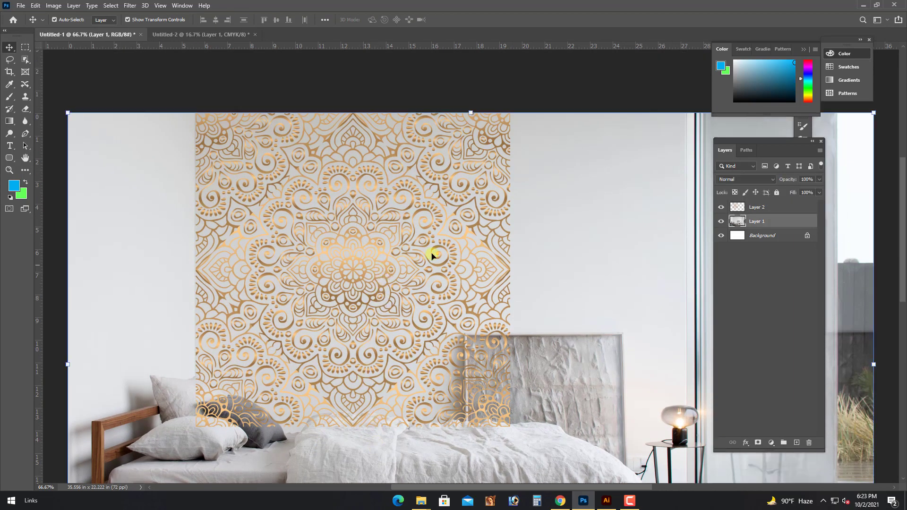
{"action": "left_click", "coordinate": [466, 235]}
{"action": "scroll", "coordinate": [466, 232], "scroll_direction": "down", "scroll_amount": 2}
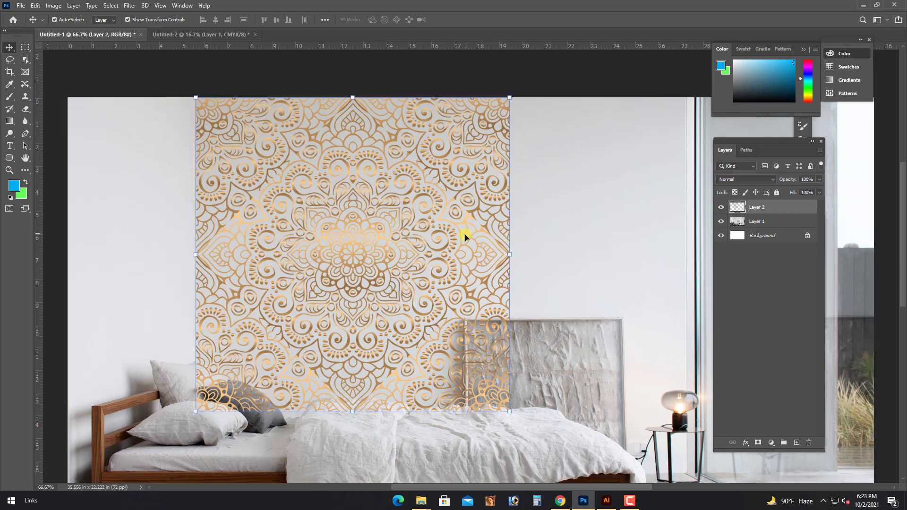
{"action": "left_click", "coordinate": [735, 210], "text": "ctrl"}
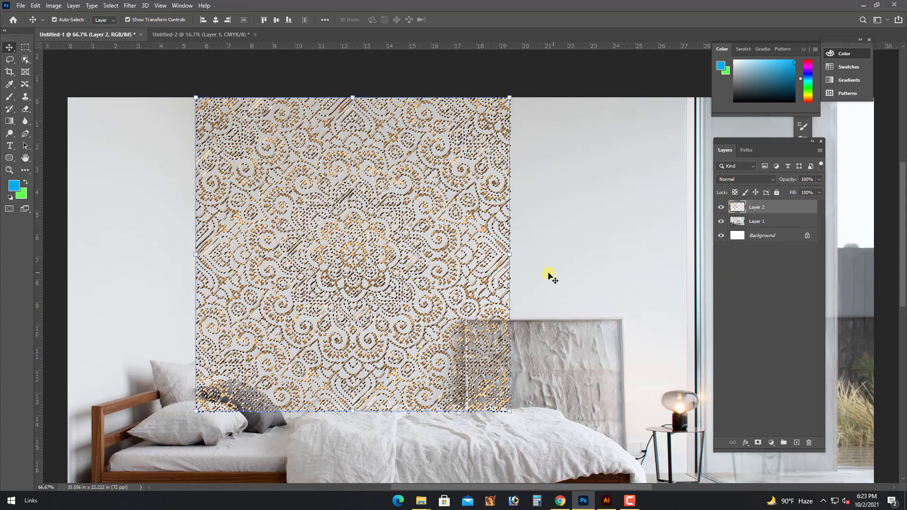
{"action": "key", "text": "ctrl"}
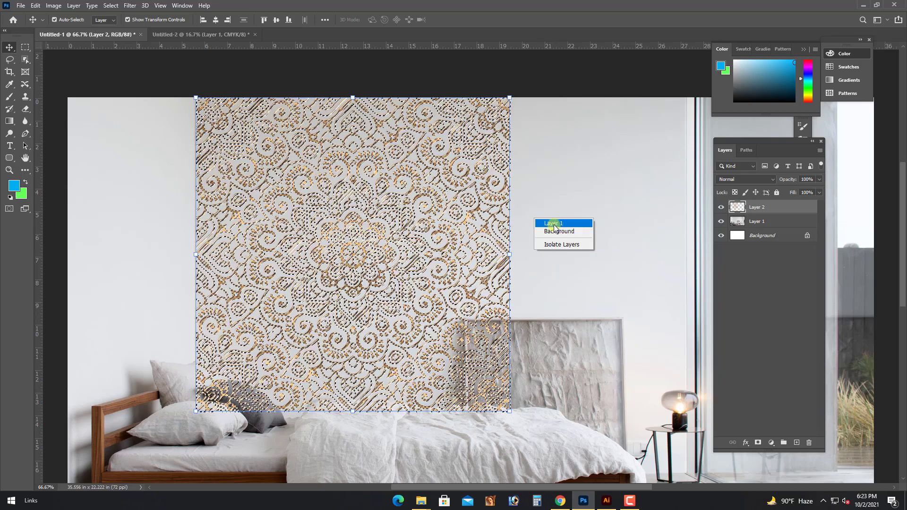
{"action": "left_click", "coordinate": [555, 224]}
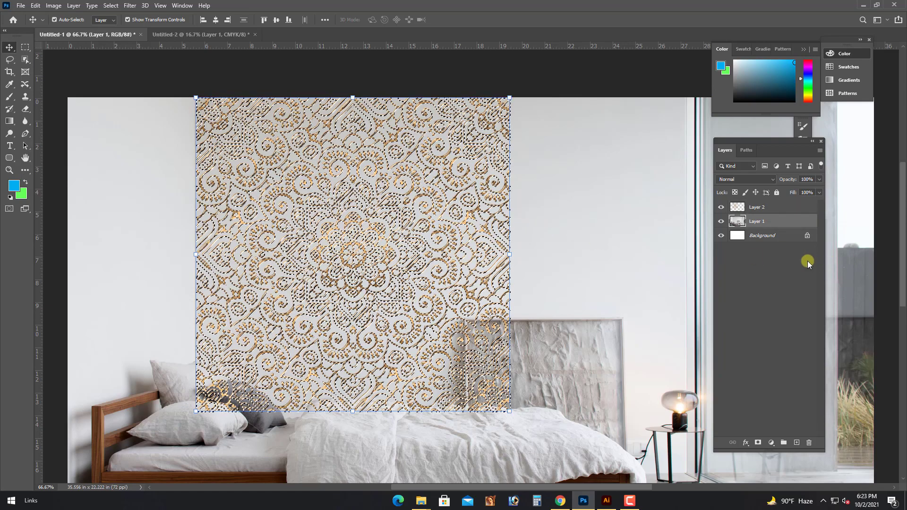
{"action": "key", "text": "ctrl+j"}
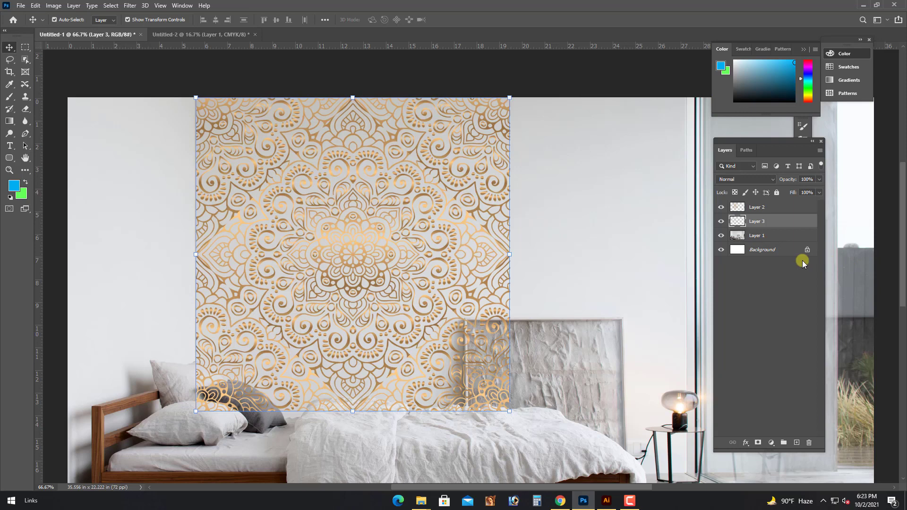
Hide Layer 2 and add an Inner Shadow effect to the copied wall pattern on Layer 3
{"action": "left_click", "coordinate": [721, 208]}
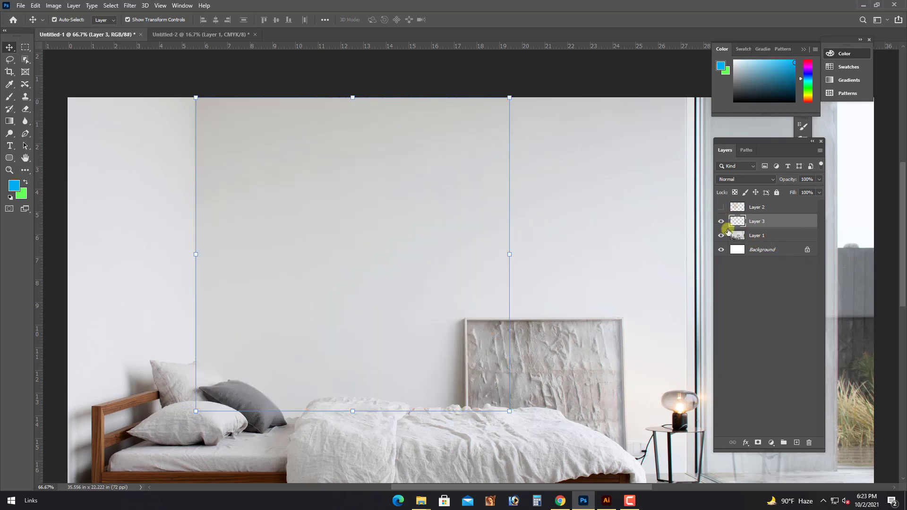
{"action": "right_click", "coordinate": [758, 218]}
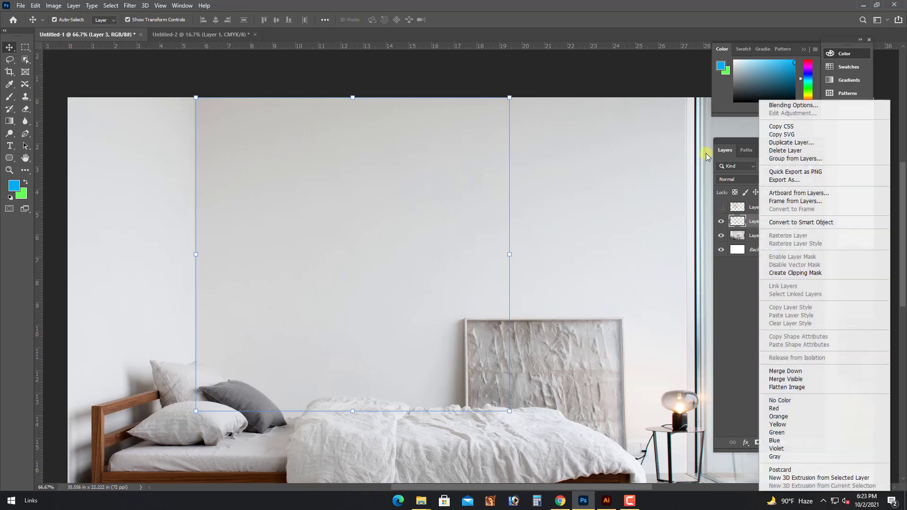
{"action": "left_click", "coordinate": [786, 106]}
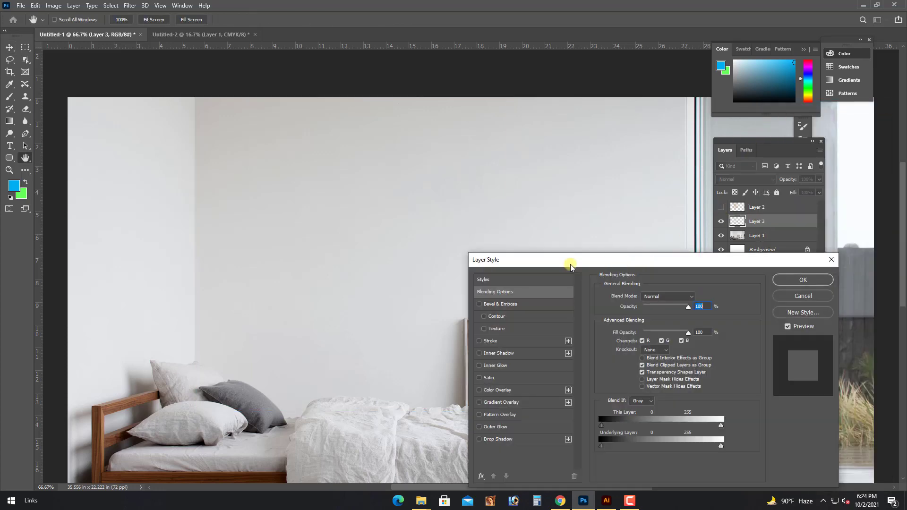
{"action": "left_click", "coordinate": [502, 353]}
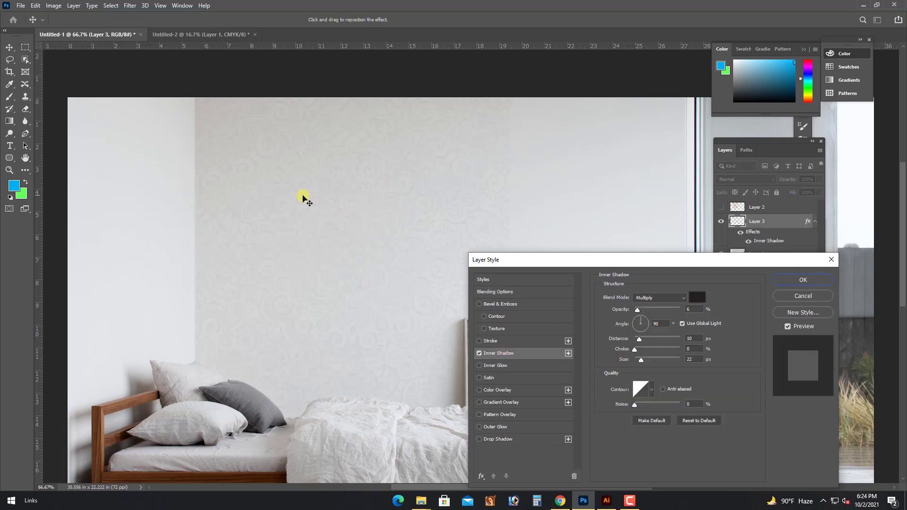
Add a Bevel & Emboss effect with the Emboss style to Layer 3 and increase its size
{"action": "left_click", "coordinate": [514, 305]}
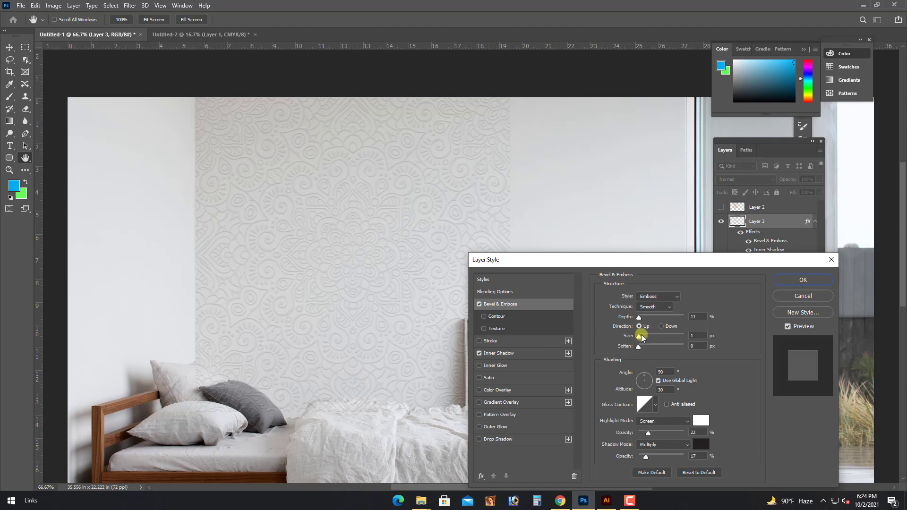
{"action": "left_click_drag", "start_coordinate": [641, 336], "coordinate": [643, 336]}
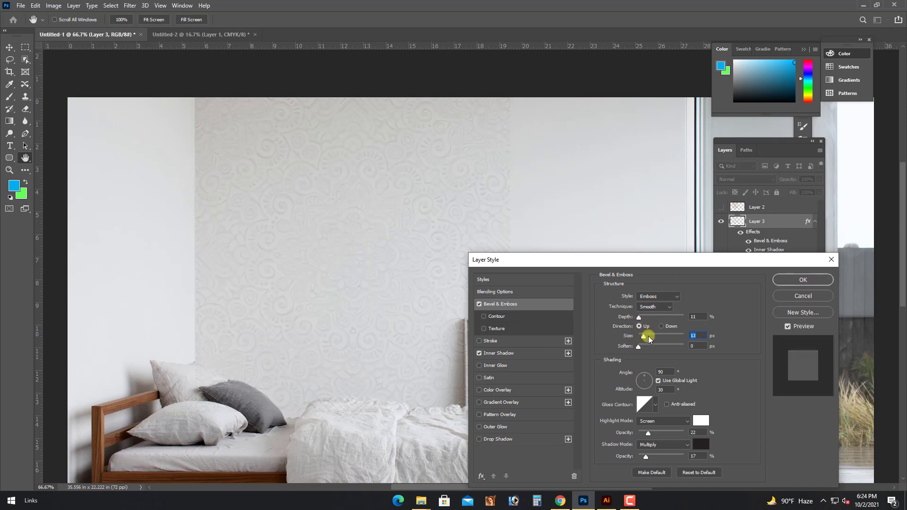
{"action": "mouse_move", "coordinate": [650, 337]}
{"action": "left_mouse_down"}
{"action": "mouse_move", "coordinate": [632, 335]}
{"action": "mouse_move", "coordinate": [644, 338]}
{"action": "mouse_move", "coordinate": [641, 320]}
{"action": "mouse_move", "coordinate": [647, 333]}
{"action": "mouse_move", "coordinate": [626, 332]}
{"action": "mouse_move", "coordinate": [647, 340]}
{"action": "mouse_move", "coordinate": [638, 319]}
{"action": "mouse_move", "coordinate": [651, 334]}
{"action": "left_mouse_up"}
Increase the Inner Shadow size to 90 px and apply Layer 3's effects
{"action": "left_click", "coordinate": [505, 354]}
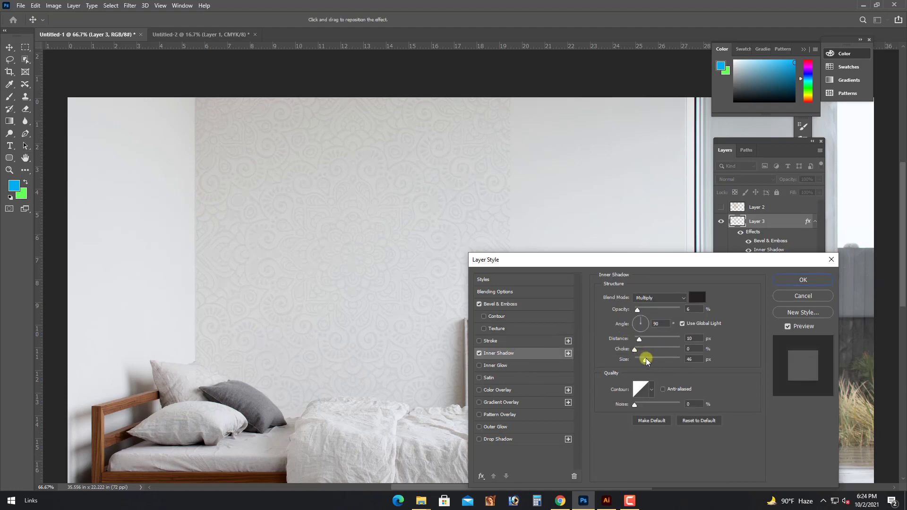
{"action": "left_click_drag", "start_coordinate": [646, 362], "coordinate": [648, 362]}
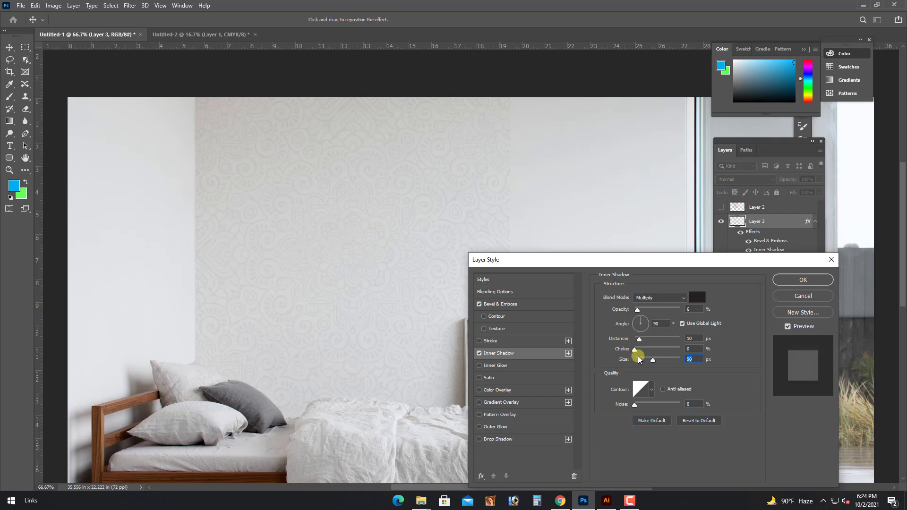
{"action": "key", "text": "Return"}
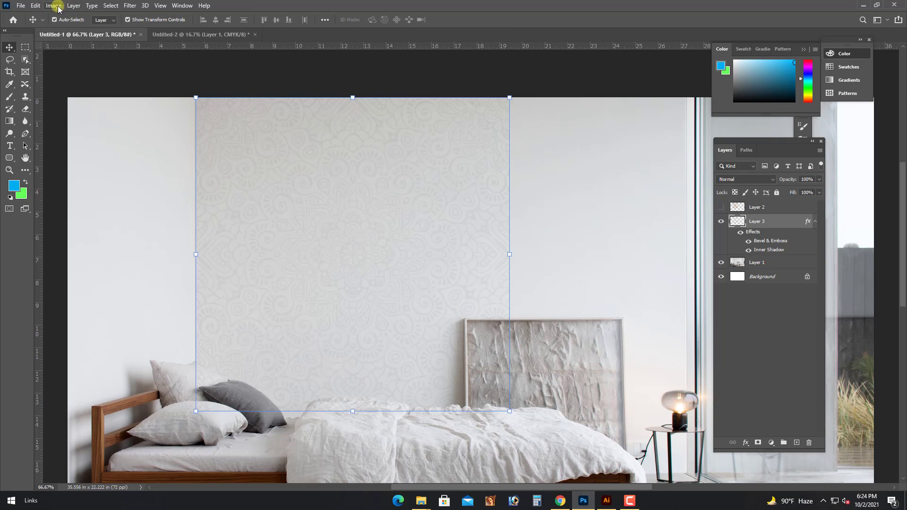
Darken Layer 3 slightly with a Curves adjustment, mapping input 169 to output 164 on the RGB channel
{"action": "left_click", "coordinate": [54, 6]}
{"action": "mouse_move", "coordinate": [68, 29]}
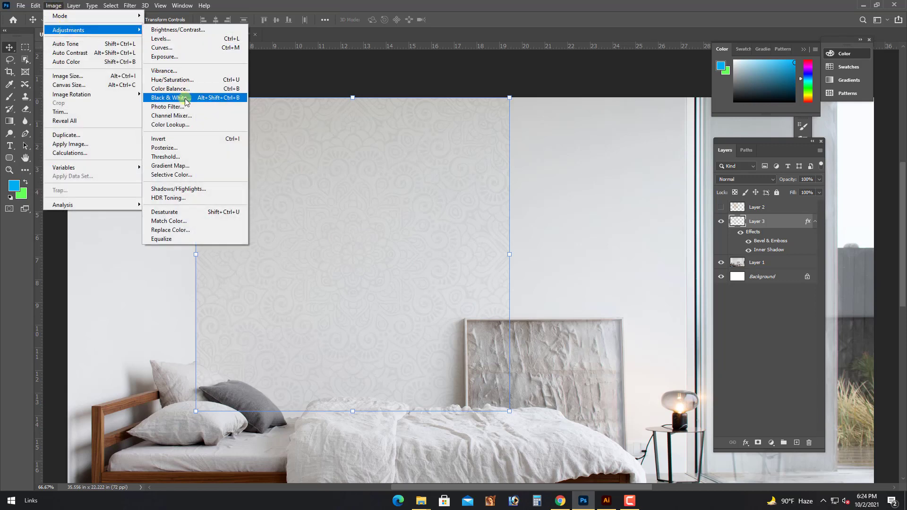
{"action": "left_click", "coordinate": [163, 48]}
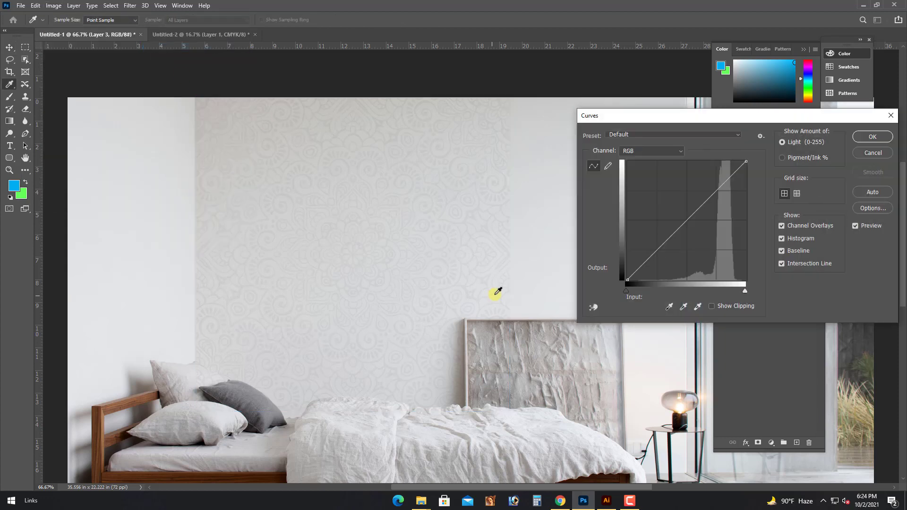
{"action": "mouse_move", "coordinate": [696, 208]}
{"action": "left_mouse_down"}
{"action": "mouse_move", "coordinate": [710, 215]}
{"action": "mouse_move", "coordinate": [705, 203]}
{"action": "left_mouse_up"}
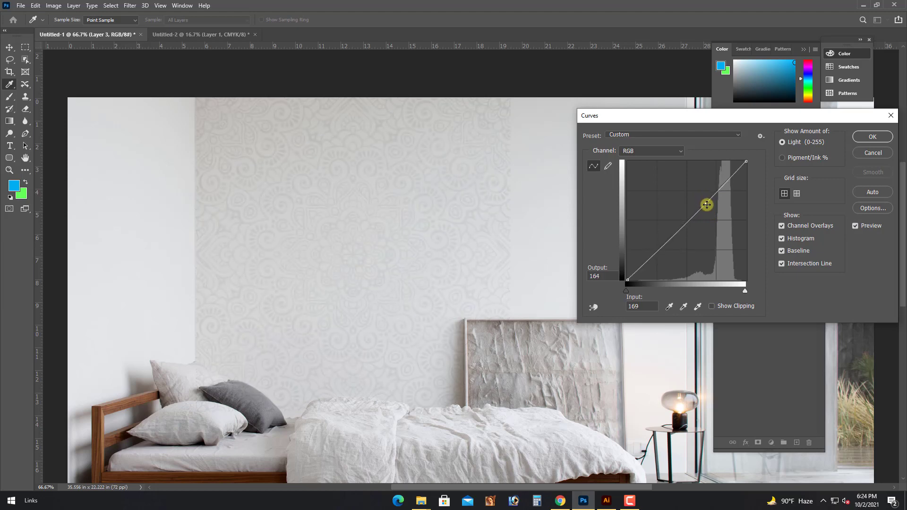
{"action": "left_click", "coordinate": [872, 136]}
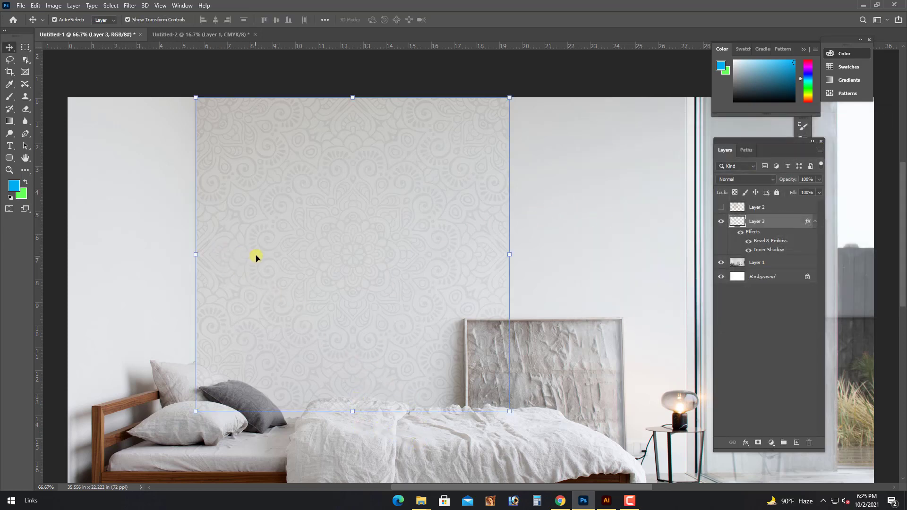
Duplicate Layer 3 and place the copy beside the original so its edge meets the first pattern tile across the wall
{"action": "left_click_drag", "start_coordinate": [251, 256], "coordinate": [435, 255]}
{"action": "key", "text": "shift+Right"}
{"action": "key", "text": "shift+Right"}
{"action": "key", "text": "shift+Right"}
{"action": "key", "text": "shift+Right"}
{"action": "key", "text": "shift+Right"}
{"action": "key", "text": "shift+Right"}
{"action": "key", "text": "shift+Right"}
{"action": "key", "text": "shift+Right"}
{"action": "key", "text": "shift+Right"}
{"action": "key", "text": "shift+Right"}
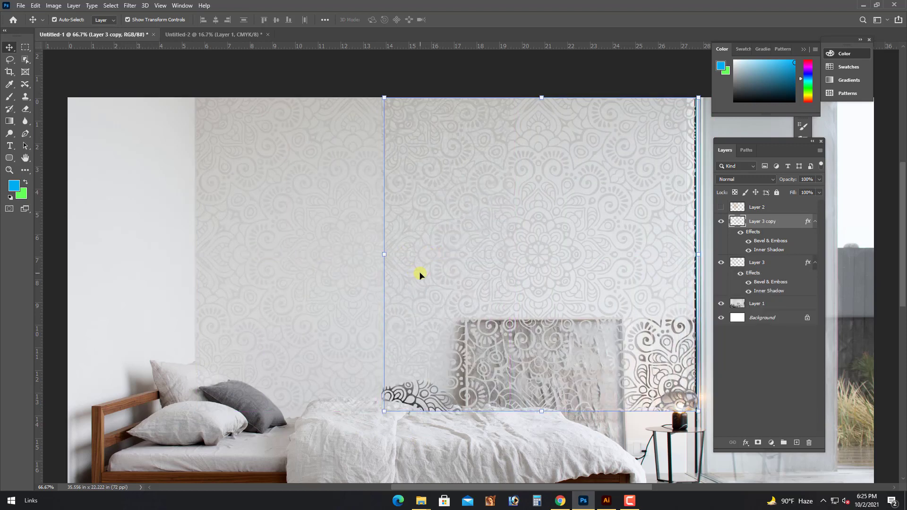
{"action": "key", "text": "shift+Right"}
{"action": "key", "text": "shift+Right"}
{"action": "key", "text": "shift+Right"}
{"action": "key", "text": "shift+Right"}
{"action": "key", "text": "shift+Right"}
{"action": "key", "text": "shift+Right"}
{"action": "key", "text": "shift+Right"}
{"action": "key", "text": "shift+Right"}
{"action": "key", "text": "shift+Right"}
{"action": "key", "text": "shift+Right"}
{"action": "key", "text": "shift+Right"}
{"action": "key", "text": "shift+Right"}
{"action": "key", "text": "shift+Right"}
{"action": "key", "text": "shift+Right"}
{"action": "key", "text": "shift+Right"}
{"action": "key", "text": "shift+Right"}
{"action": "key", "text": "shift+Right"}
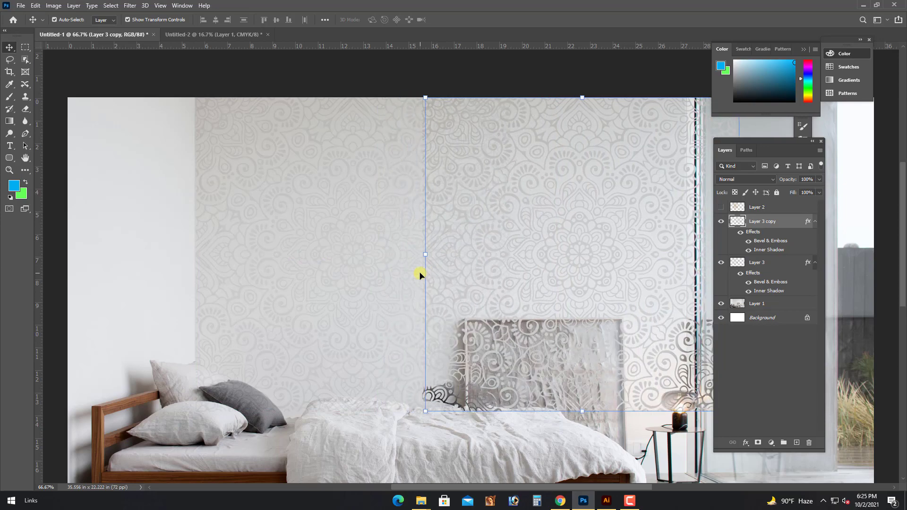
{"action": "key", "text": "shift+Right"}
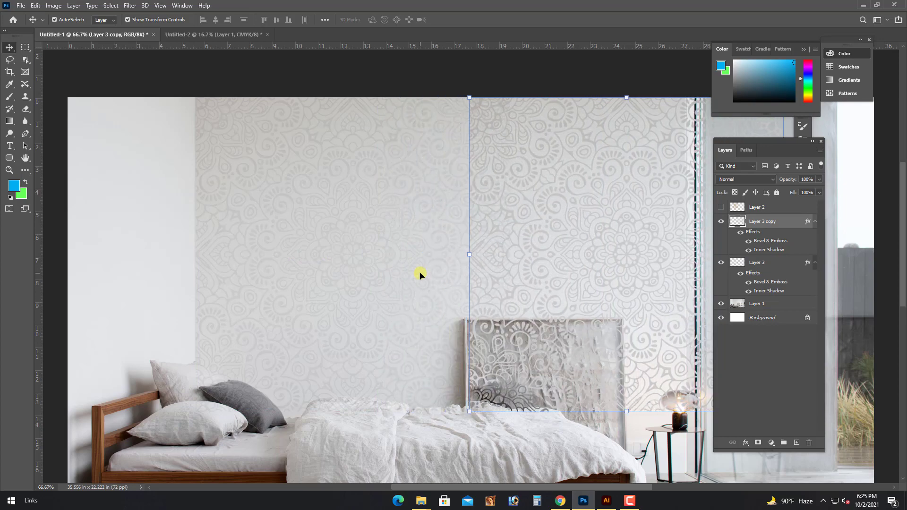
{"action": "key", "text": "shift+Right"}
{"action": "key", "text": "shift+Right"}
{"action": "key", "text": "shift+Right"}
{"action": "key", "text": "shift+Right"}
{"action": "key", "text": "shift+Right"}
{"action": "key", "text": "shift+Right"}
{"action": "key", "text": "shift+Right"}
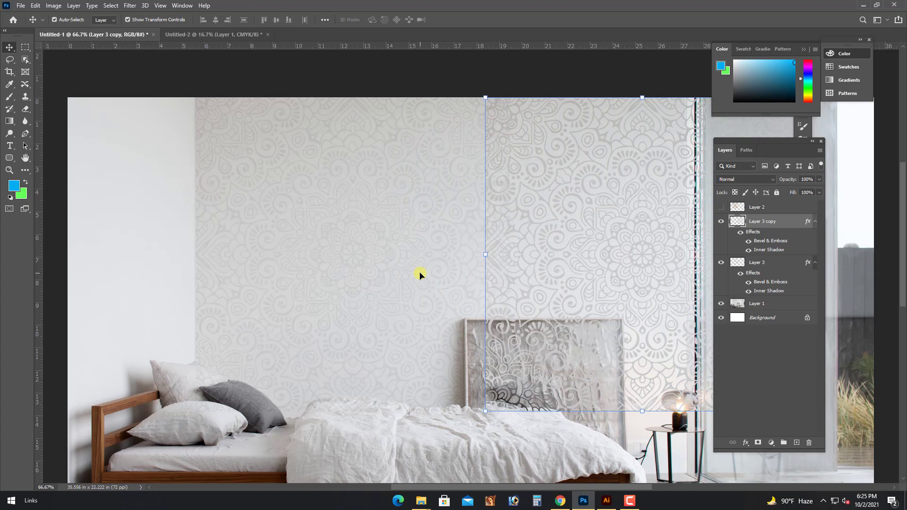
{"action": "key", "text": "shift+Right"}
{"action": "key", "text": "shift+Right"}
{"action": "key", "text": "shift+Right"}
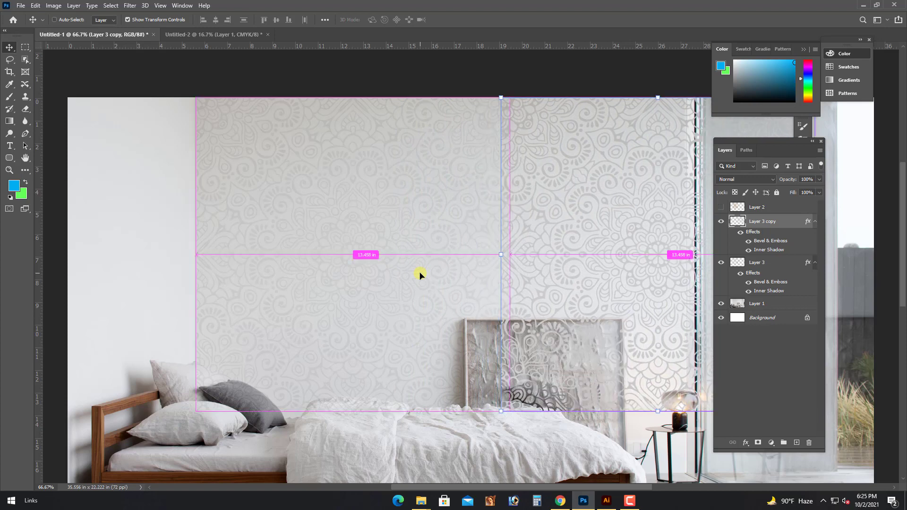
{"action": "key", "text": "ctrl+minus"}
{"action": "key", "text": "shift+Right"}
{"action": "key", "text": "shift+Right"}
{"action": "key", "text": "shift+Right"}
{"action": "key", "text": "shift+Right"}
{"action": "key", "text": "shift+Right"}
{"action": "key", "text": "shift+Right"}
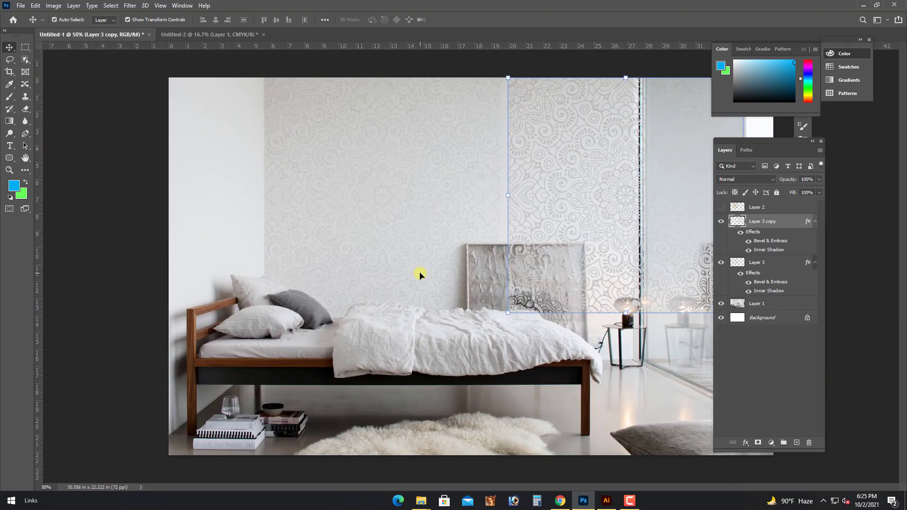
{"action": "key", "text": "shift+Left"}
{"action": "key", "text": "shift+Left"}
{"action": "key", "text": "shift+Left"}
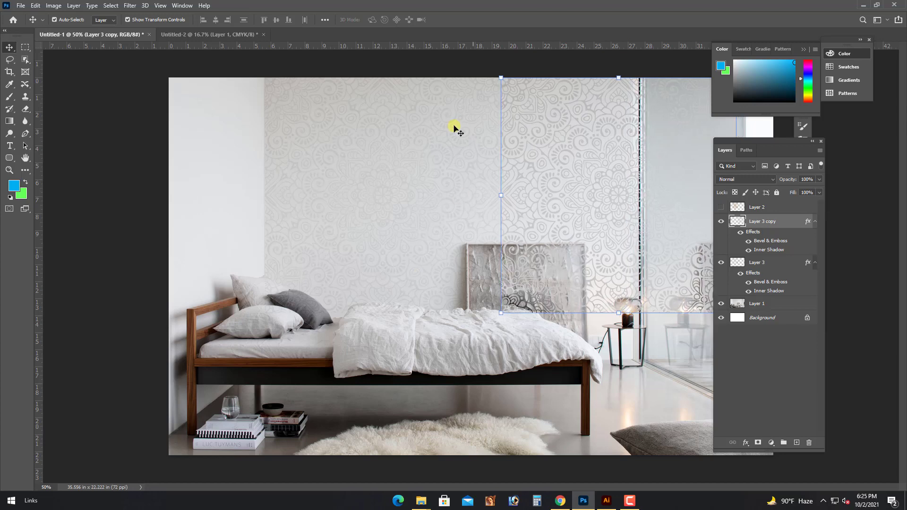
Flip Layer 3 copy horizontally so its pattern mirrors the original tile at the seam
{"action": "left_click", "coordinate": [498, 76]}
{"action": "right_click", "coordinate": [502, 143]}
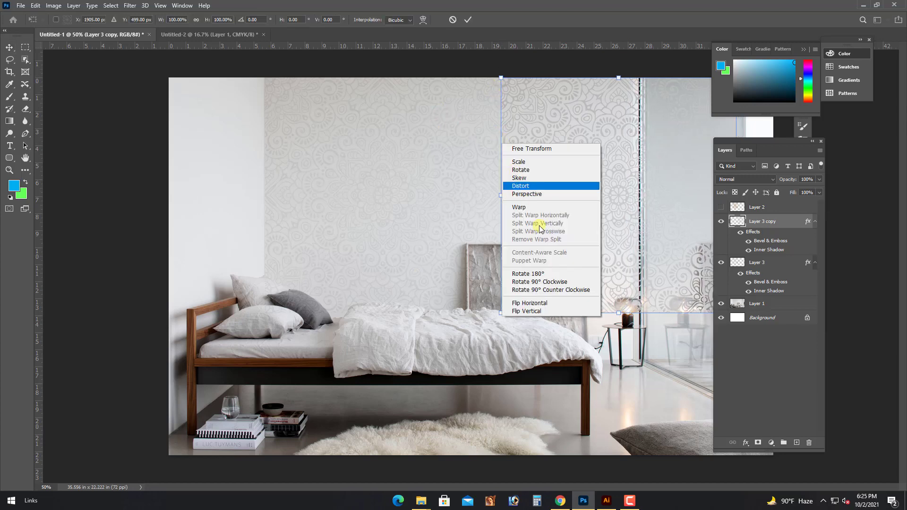
{"action": "left_click", "coordinate": [540, 303]}
{"action": "key", "text": "Return"}
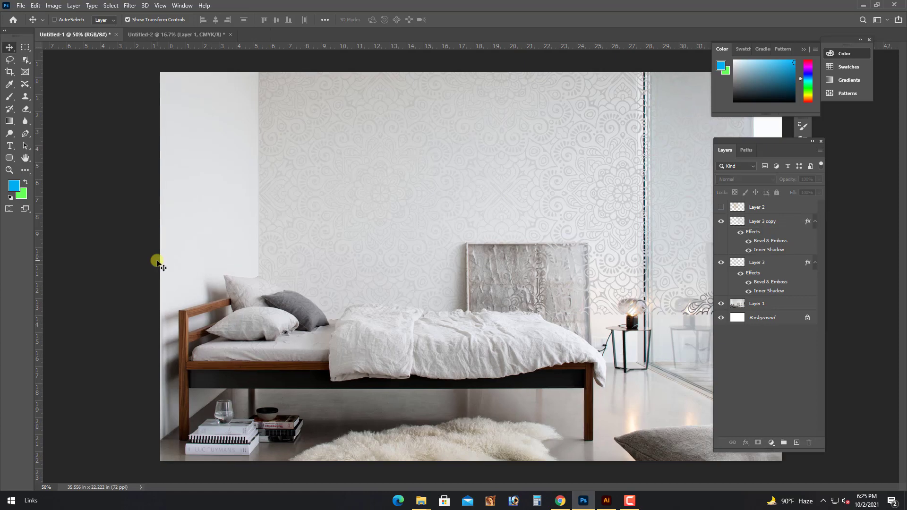
Examine the seam and the pattern match between Layer 3 and Layer 3 copy with the interface panels hidden
{"action": "key", "text": "ctrl+plus"}
{"action": "key", "text": "Tab"}
{"action": "key", "text": "ctrl+plus"}
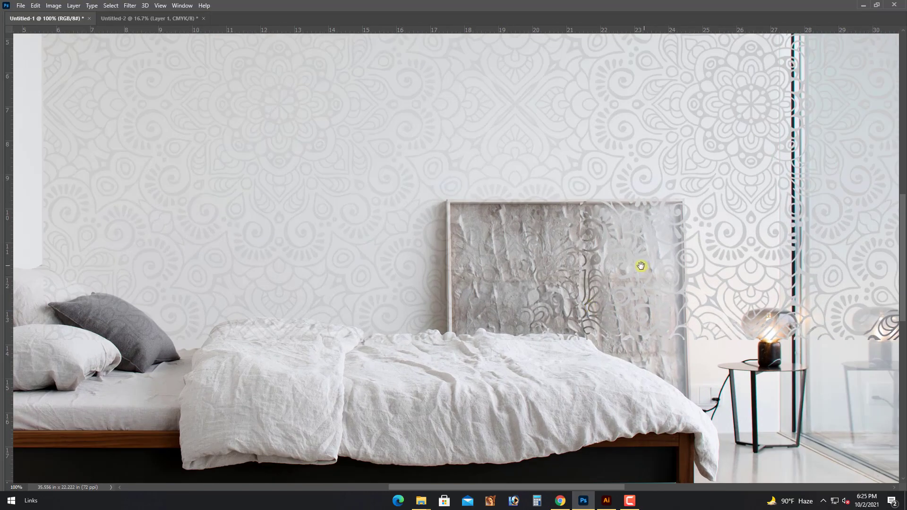
{"action": "left_click_drag", "start_coordinate": [642, 265], "coordinate": [595, 332]}
{"action": "key", "text": "ctrl+minus"}
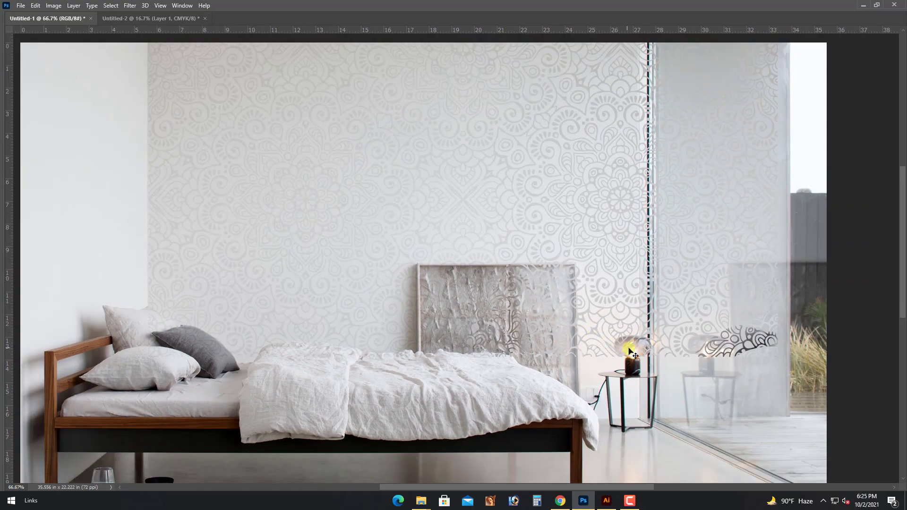
{"action": "left_click_drag", "start_coordinate": [471, 239], "coordinate": [563, 263]}
{"action": "left_click_drag", "start_coordinate": [361, 242], "coordinate": [413, 248]}
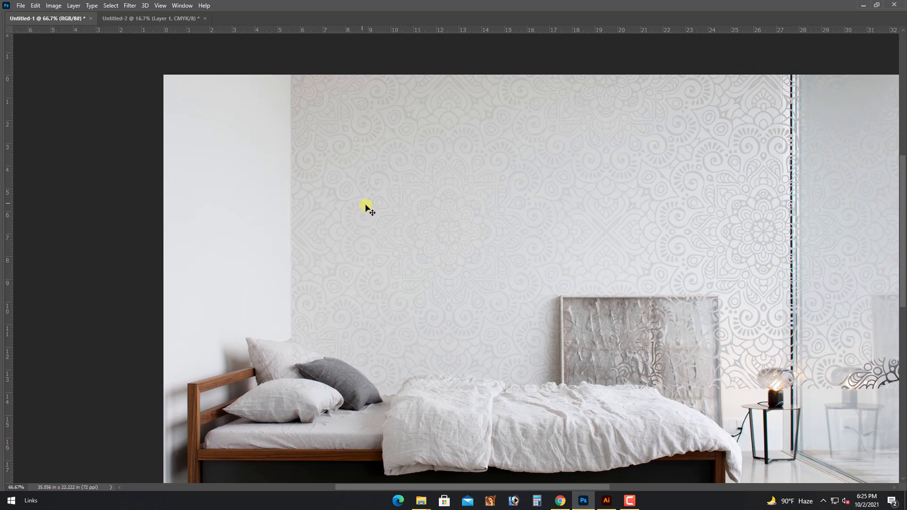
{"action": "left_click", "coordinate": [367, 206]}
{"action": "left_click", "coordinate": [369, 204]}
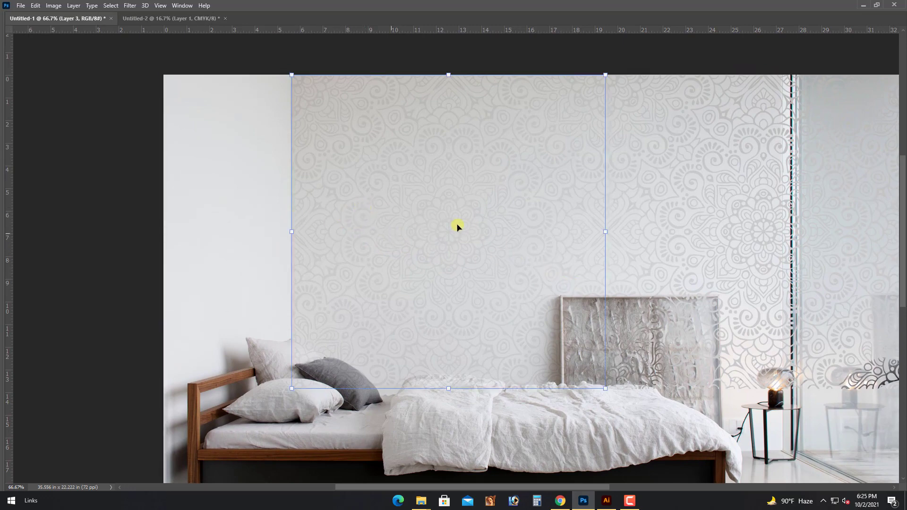
{"action": "left_click_drag", "start_coordinate": [716, 235], "coordinate": [665, 225]}
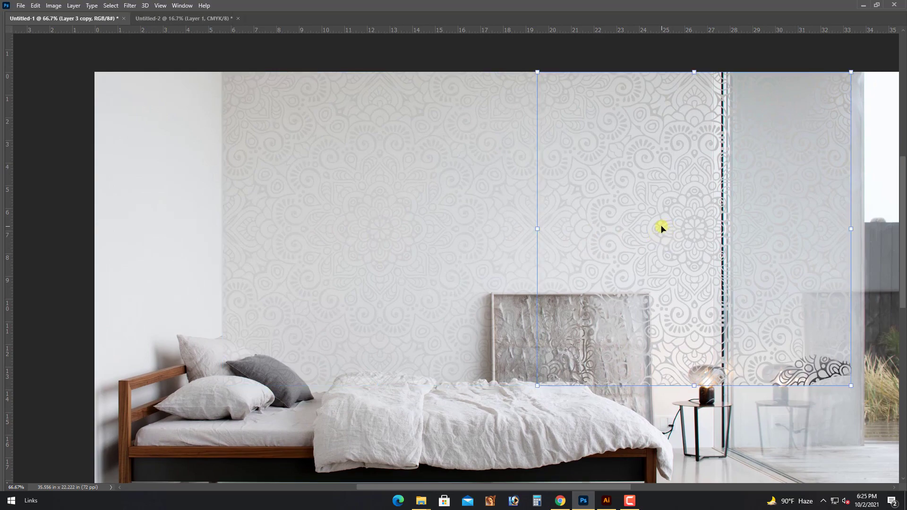
{"action": "key", "text": "ctrl+minus"}
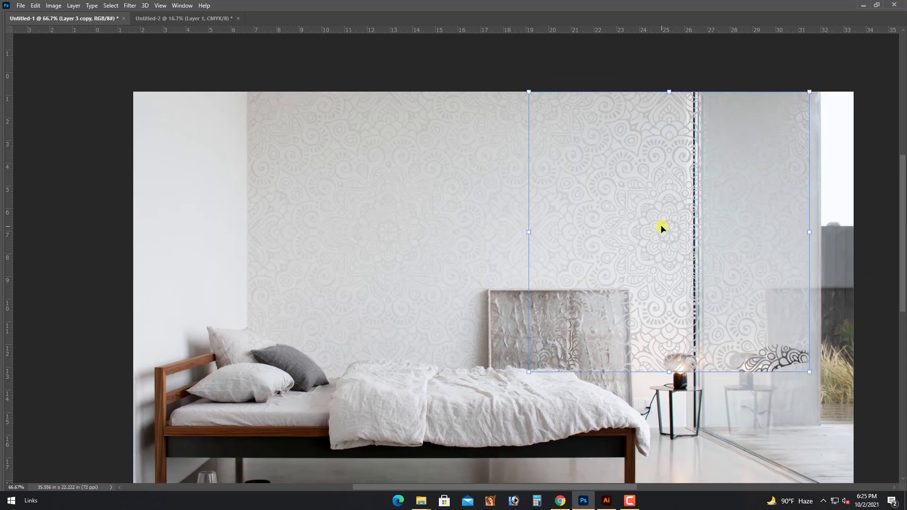
{"action": "key", "text": "Tab"}
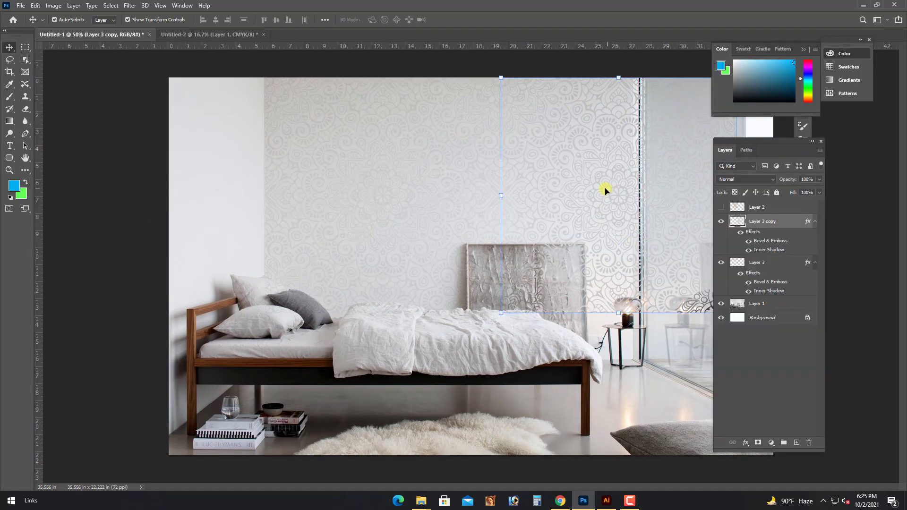
{"action": "left_click", "coordinate": [739, 222], "text": "ctrl"}
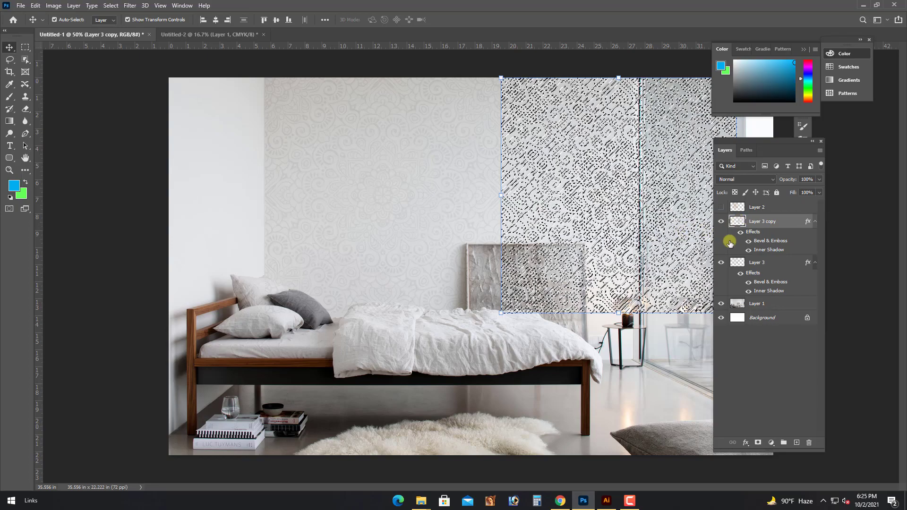
{"action": "key", "text": "ctrl+d"}
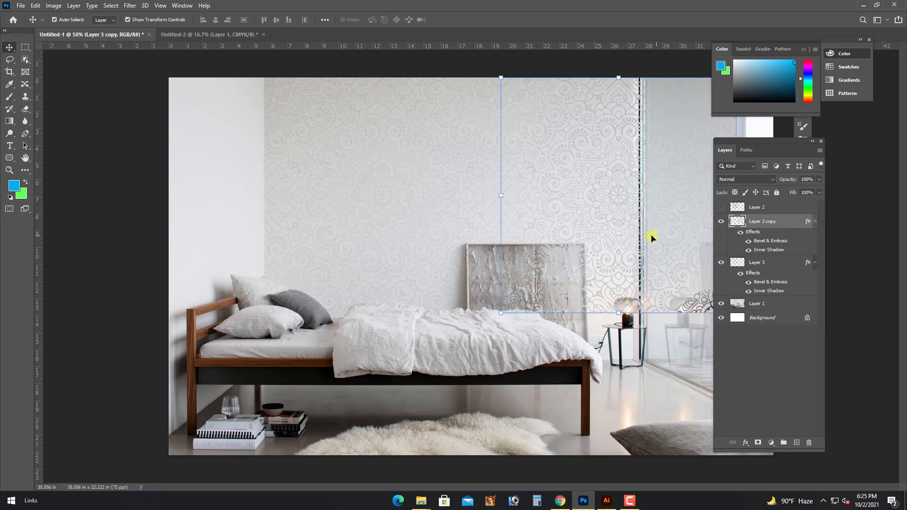
{"action": "left_click", "coordinate": [601, 230]}
{"action": "left_click", "coordinate": [378, 274]}
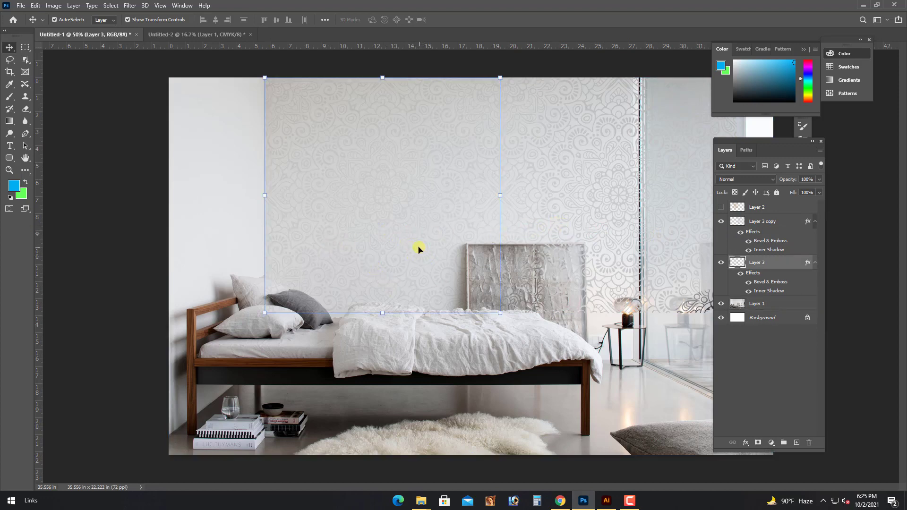
{"action": "left_click_drag", "start_coordinate": [418, 249], "coordinate": [273, 251]}
{"action": "key", "text": "ctrl+z"}
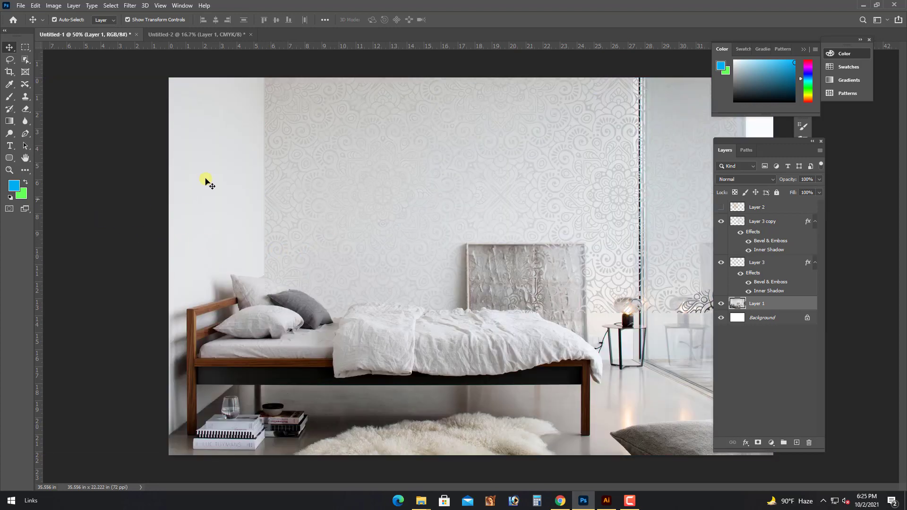
Duplicate Layer 3 onto the side wall behind the headboard, with its edge meeting the original tile at the wall corner
{"action": "left_click", "coordinate": [278, 141]}
{"action": "left_click_drag", "start_coordinate": [274, 138], "coordinate": [39, 172]}
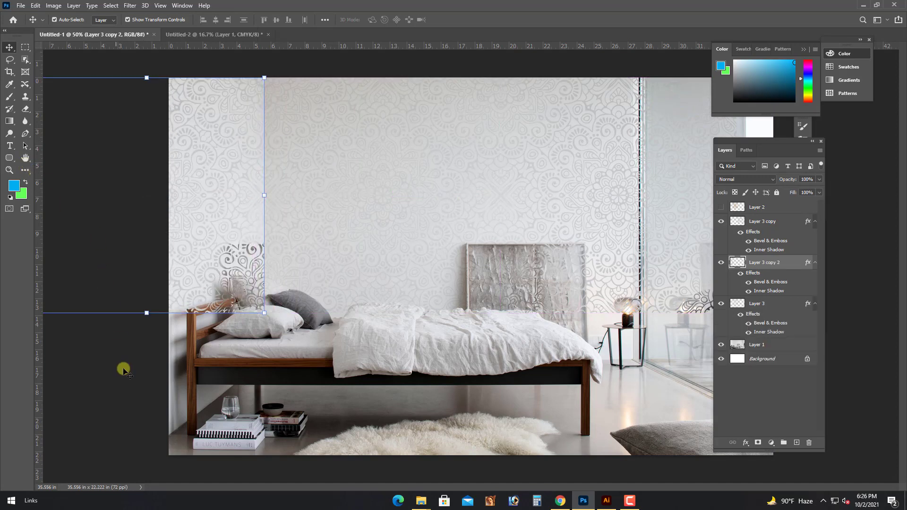
{"action": "left_click", "coordinate": [124, 373]}
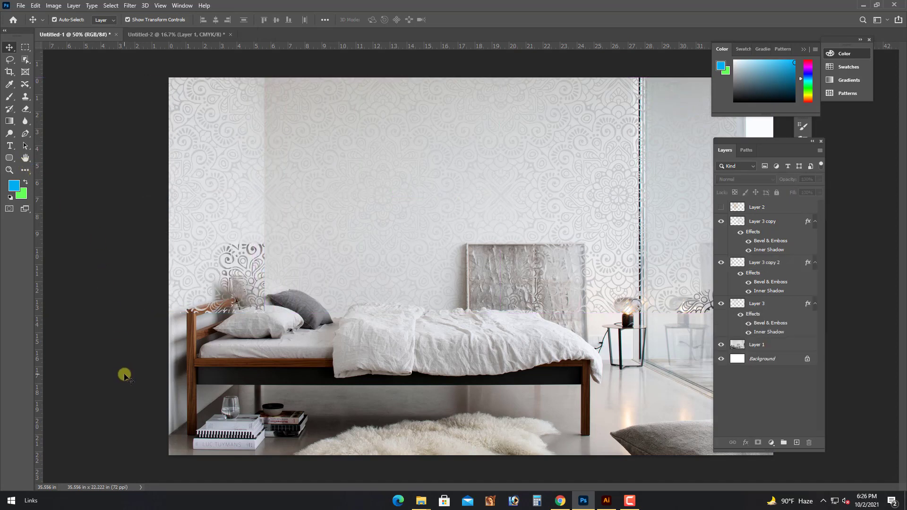
Flip the side wall's pattern copy, Layer 3 copy 2, horizontally to mirror the pattern at the wall corner
{"action": "left_click", "coordinate": [264, 309]}
{"action": "scroll", "coordinate": [260, 296], "scroll_direction": "up", "scroll_amount": 3}
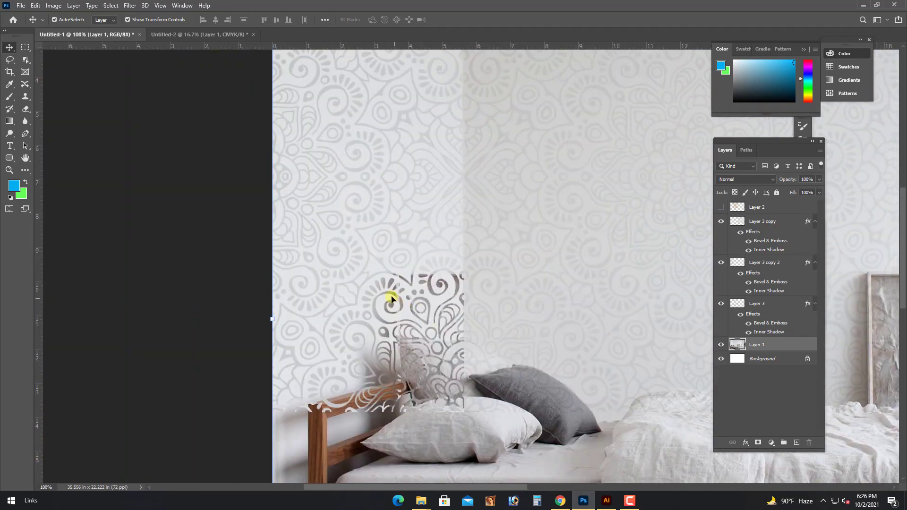
{"action": "left_click", "coordinate": [391, 299]}
{"action": "key", "text": "ctrl+t"}
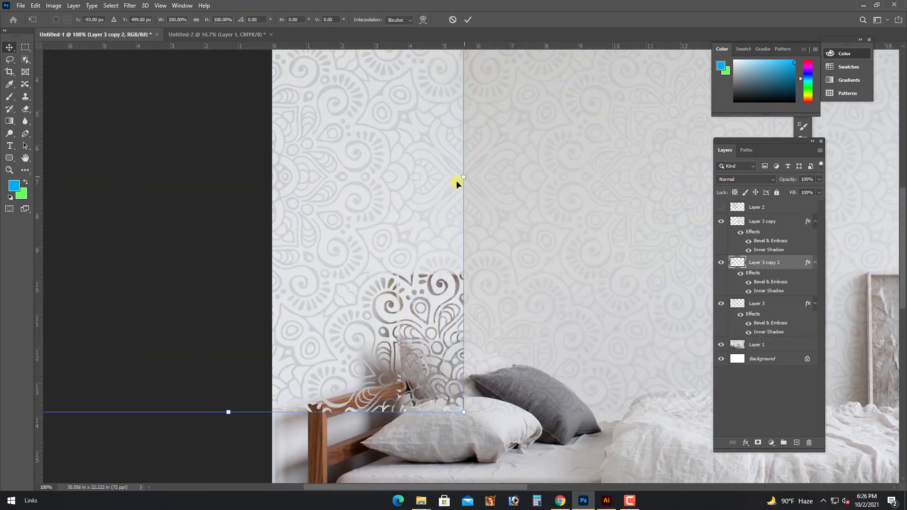
{"action": "right_click", "coordinate": [383, 199]}
{"action": "left_click", "coordinate": [425, 358]}
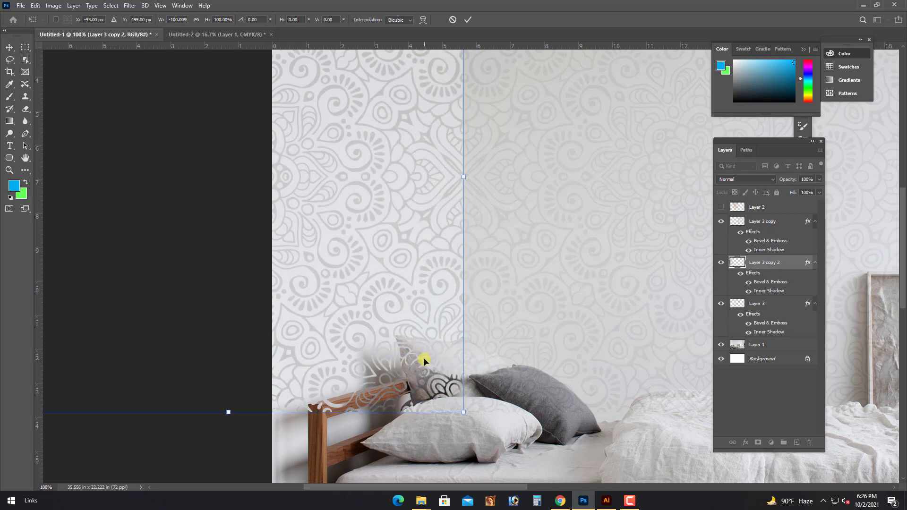
{"action": "key", "text": "Return"}
{"action": "left_click", "coordinate": [240, 446]}
{"action": "key", "text": "ctrl+minus"}
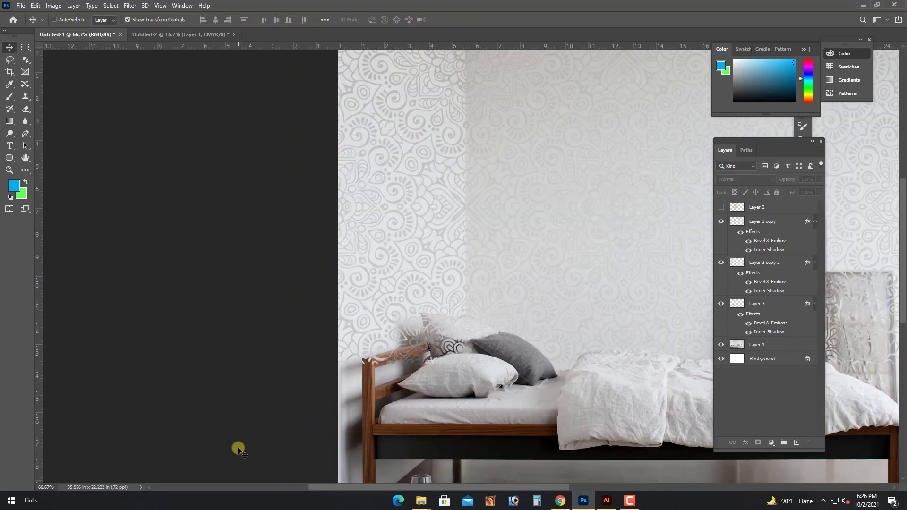
Erase Layer 3's pattern where it overlaps the bedding and pillows, using a soft 300 px eraser
{"action": "left_click_drag", "start_coordinate": [496, 327], "coordinate": [282, 350]}
{"action": "left_click_drag", "start_coordinate": [449, 346], "coordinate": [392, 334]}
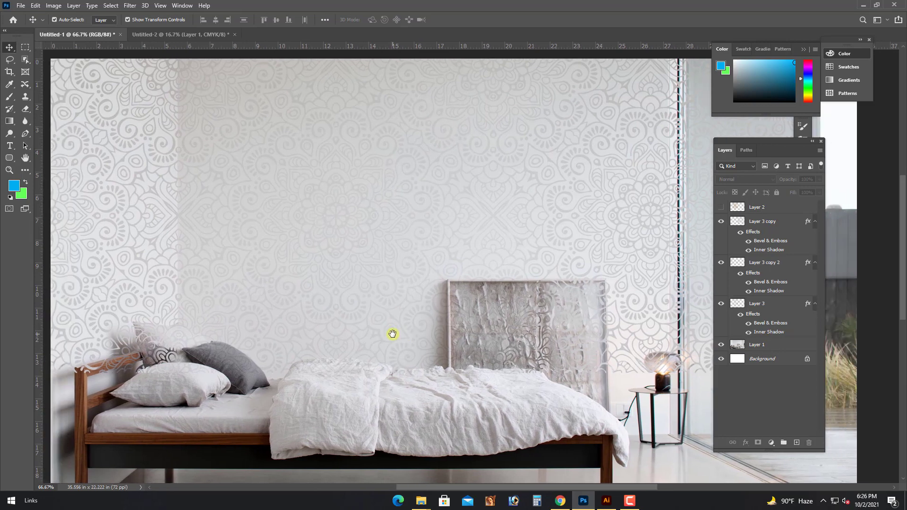
{"action": "left_click", "coordinate": [366, 354]}
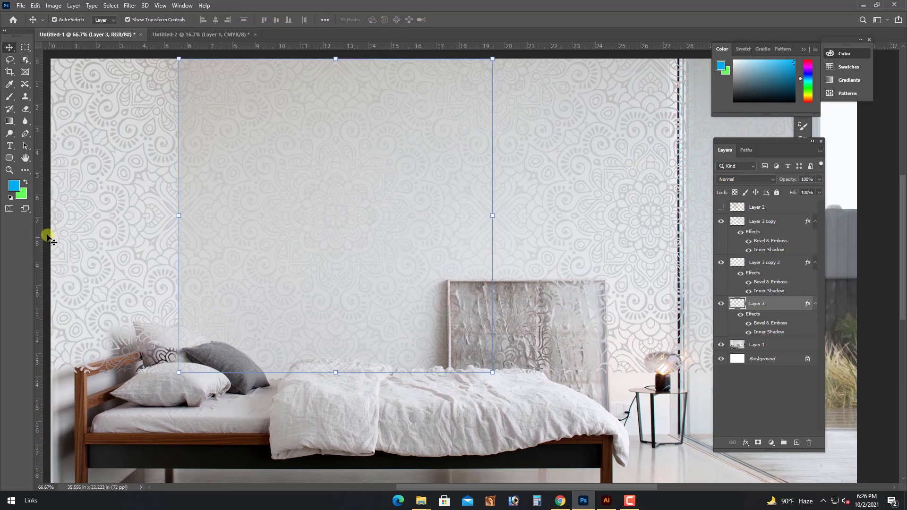
{"action": "left_click", "coordinate": [24, 110]}
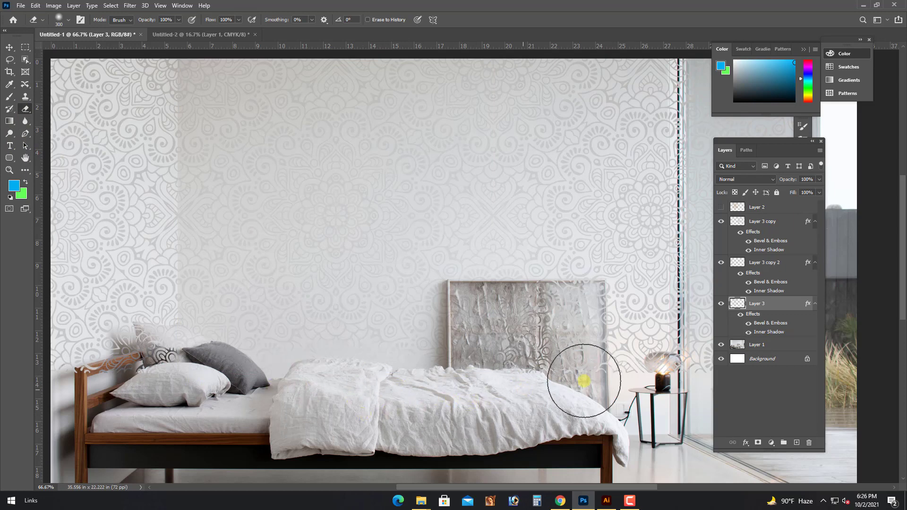
{"action": "mouse_move", "coordinate": [584, 381]}
{"action": "left_mouse_down"}
{"action": "mouse_move", "coordinate": [553, 387]}
{"action": "mouse_move", "coordinate": [572, 387]}
{"action": "mouse_move", "coordinate": [518, 356]}
{"action": "left_mouse_up"}
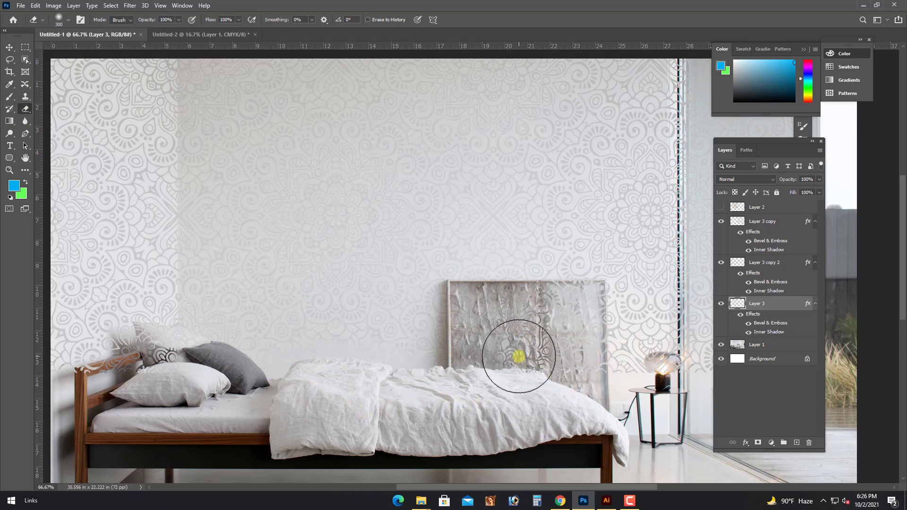
{"action": "key", "text": "v"}
{"action": "left_click", "coordinate": [334, 315]}
{"action": "left_click", "coordinate": [572, 284]}
{"action": "left_click_drag", "start_coordinate": [509, 307], "coordinate": [373, 323]}
{"action": "left_click", "coordinate": [568, 313]}
{"action": "left_click", "coordinate": [268, 282]}
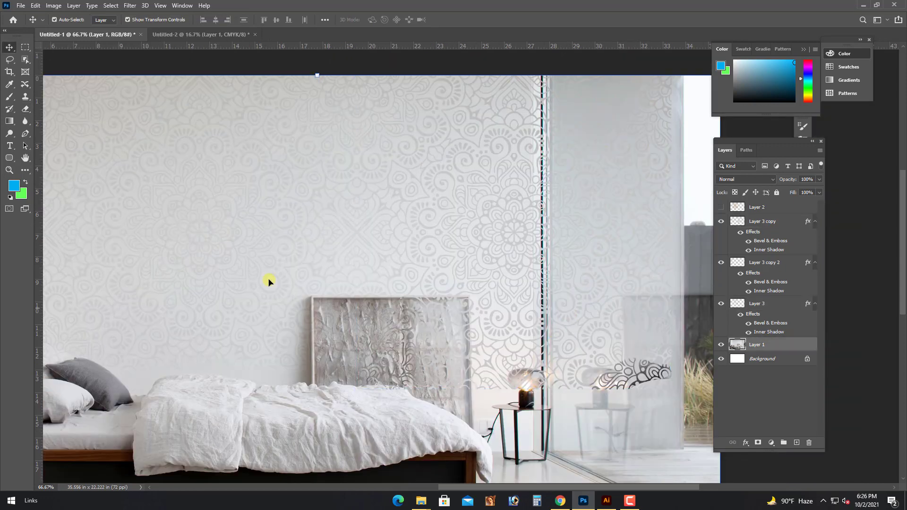
{"action": "left_click", "coordinate": [26, 109]}
{"action": "mouse_move", "coordinate": [378, 392]}
{"action": "left_mouse_down"}
{"action": "mouse_move", "coordinate": [505, 385]}
{"action": "mouse_move", "coordinate": [446, 419]}
{"action": "left_mouse_up"}
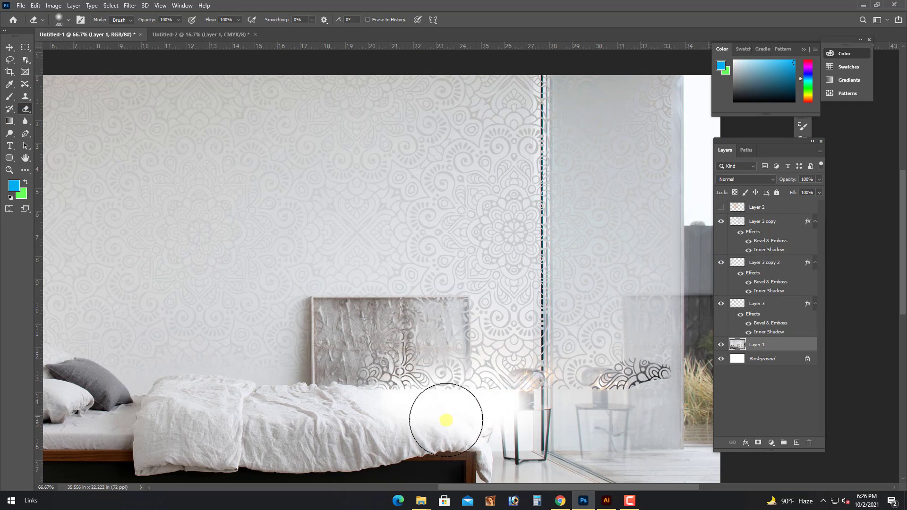
{"action": "key", "text": "ctrl+z"}
{"action": "key", "text": "v"}
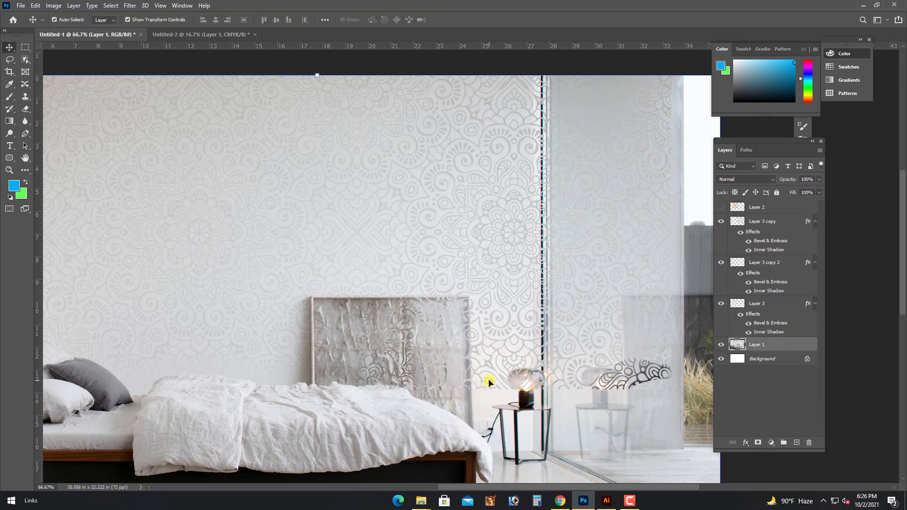
Erase Layer 3 copy's pattern where it overlaps the picture leaning against the wall, using a soft 125 px eraser
{"action": "left_click", "coordinate": [489, 382]}
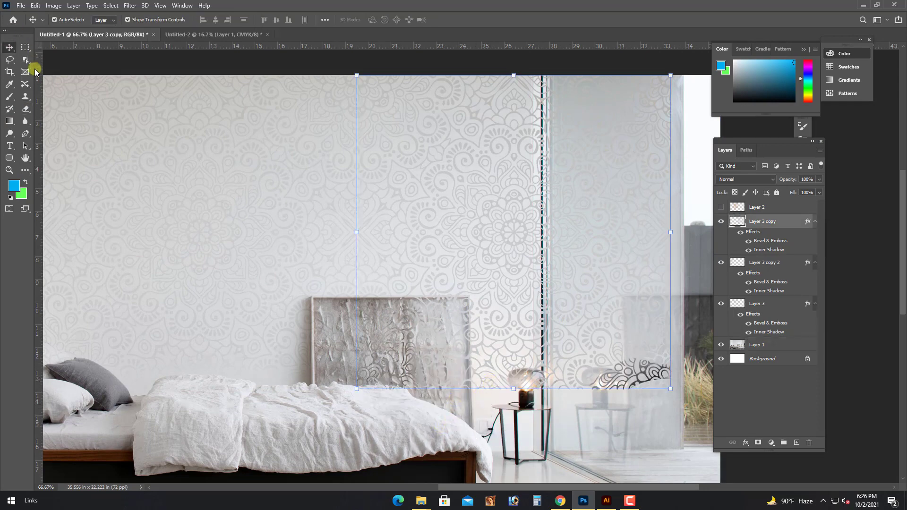
{"action": "left_click", "coordinate": [26, 111]}
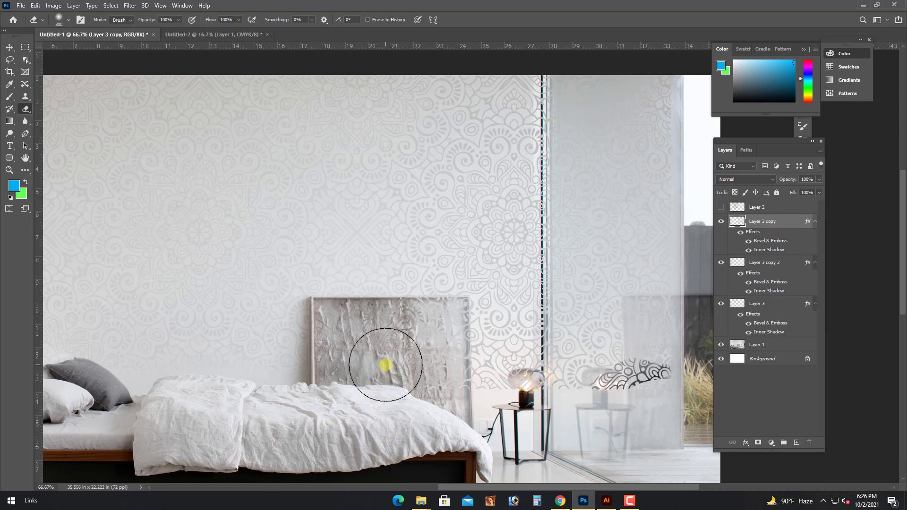
{"action": "key", "text": "ctrl+plus"}
{"action": "scroll", "coordinate": [385, 364], "scroll_direction": "down", "scroll_amount": 1}
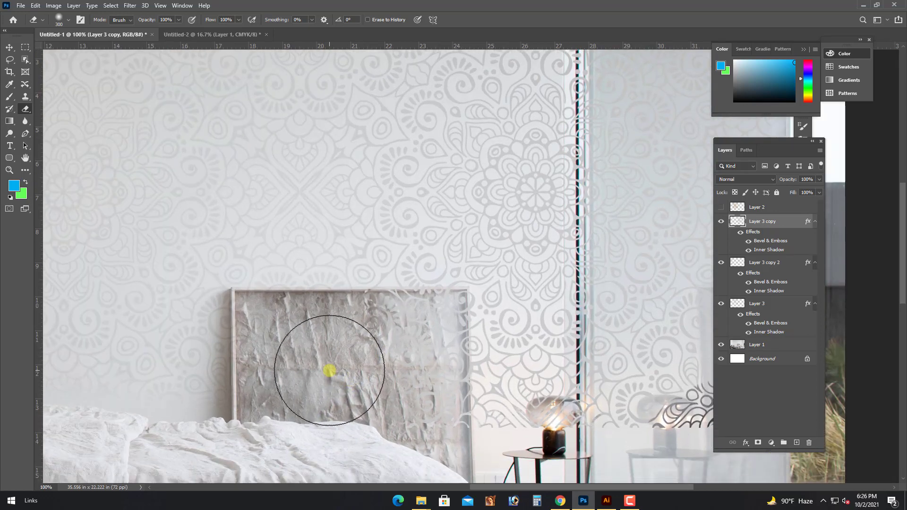
{"action": "key", "text": "bracketleft"}
{"action": "key", "text": "bracketleft"}
{"action": "key", "text": "bracketleft"}
{"action": "key", "text": "bracketleft"}
{"action": "key", "text": "bracketleft"}
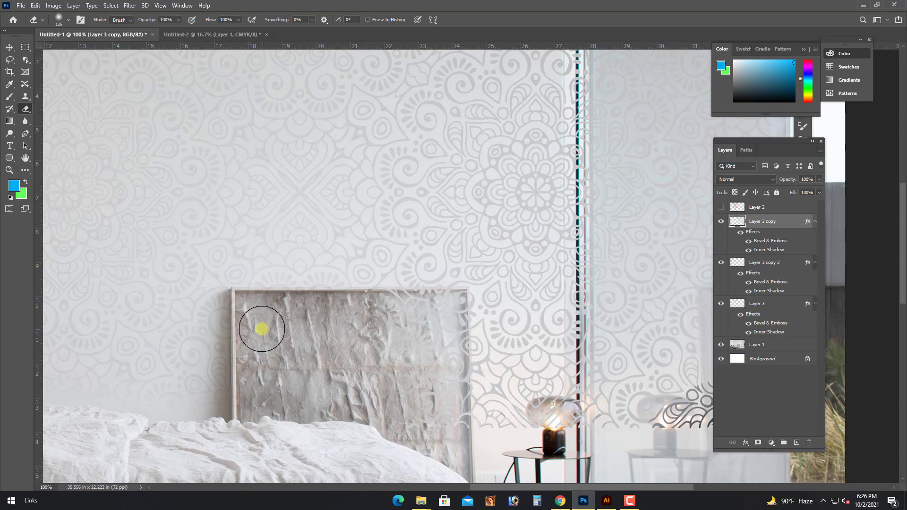
{"action": "mouse_move", "coordinate": [313, 318]}
{"action": "left_mouse_down"}
{"action": "mouse_move", "coordinate": [446, 322]}
{"action": "mouse_move", "coordinate": [447, 453]}
{"action": "mouse_move", "coordinate": [378, 425]}
{"action": "mouse_move", "coordinate": [348, 348]}
{"action": "mouse_move", "coordinate": [427, 320]}
{"action": "mouse_move", "coordinate": [370, 313]}
{"action": "mouse_move", "coordinate": [450, 316]}
{"action": "mouse_move", "coordinate": [453, 326]}
{"action": "mouse_move", "coordinate": [451, 313]}
{"action": "mouse_move", "coordinate": [456, 320]}
{"action": "mouse_move", "coordinate": [433, 316]}
{"action": "mouse_move", "coordinate": [450, 323]}
{"action": "mouse_move", "coordinate": [456, 442]}
{"action": "mouse_move", "coordinate": [514, 438]}
{"action": "left_mouse_up"}
Erase Layer 3 copy's pattern around the table lamp and over the lamp's and picture's reflections in the glass
{"action": "left_click_drag", "start_coordinate": [597, 417], "coordinate": [481, 399]}
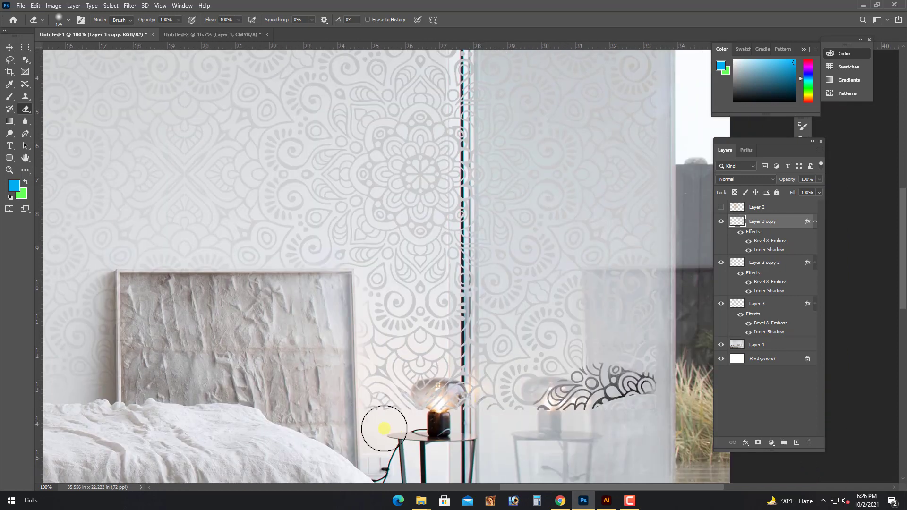
{"action": "mouse_move", "coordinate": [333, 418]}
{"action": "left_mouse_down"}
{"action": "mouse_move", "coordinate": [659, 399]}
{"action": "mouse_move", "coordinate": [473, 404]}
{"action": "mouse_move", "coordinate": [697, 376]}
{"action": "mouse_move", "coordinate": [606, 389]}
{"action": "mouse_move", "coordinate": [345, 389]}
{"action": "mouse_move", "coordinate": [637, 387]}
{"action": "mouse_move", "coordinate": [626, 384]}
{"action": "mouse_move", "coordinate": [660, 353]}
{"action": "mouse_move", "coordinate": [662, 280]}
{"action": "mouse_move", "coordinate": [632, 317]}
{"action": "mouse_move", "coordinate": [610, 298]}
{"action": "mouse_move", "coordinate": [607, 333]}
{"action": "mouse_move", "coordinate": [616, 290]}
{"action": "mouse_move", "coordinate": [667, 289]}
{"action": "mouse_move", "coordinate": [617, 291]}
{"action": "mouse_move", "coordinate": [626, 289]}
{"action": "mouse_move", "coordinate": [630, 336]}
{"action": "mouse_move", "coordinate": [623, 328]}
{"action": "mouse_move", "coordinate": [660, 335]}
{"action": "left_mouse_up"}
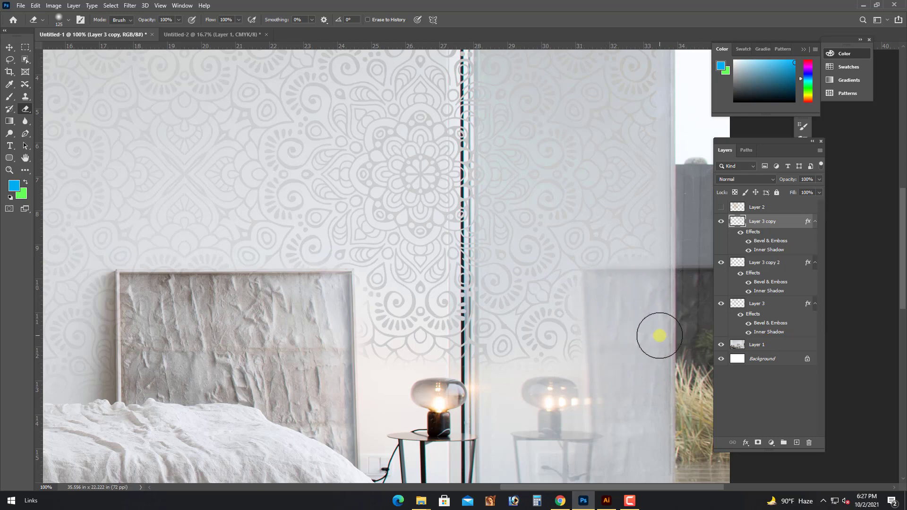
{"action": "key", "text": "ctrl+minus"}
{"action": "key", "text": "ctrl+minus"}
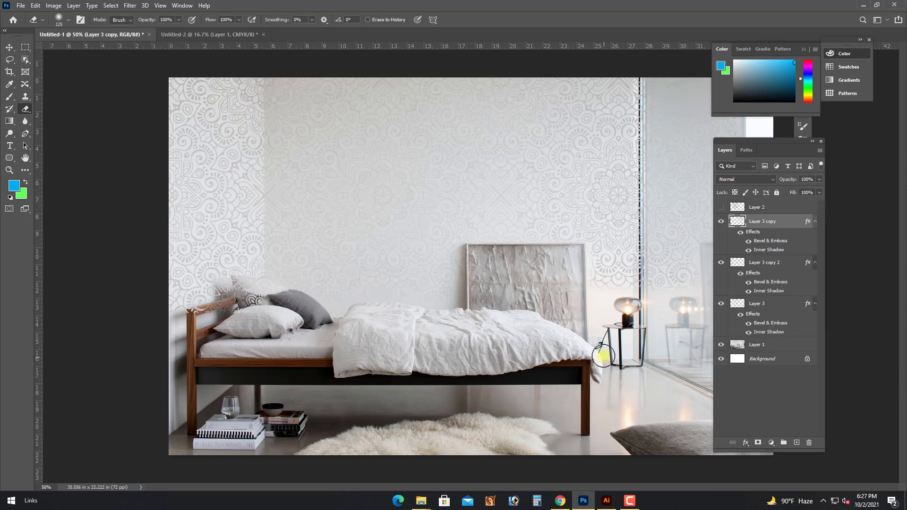
{"action": "key", "text": "Tab"}
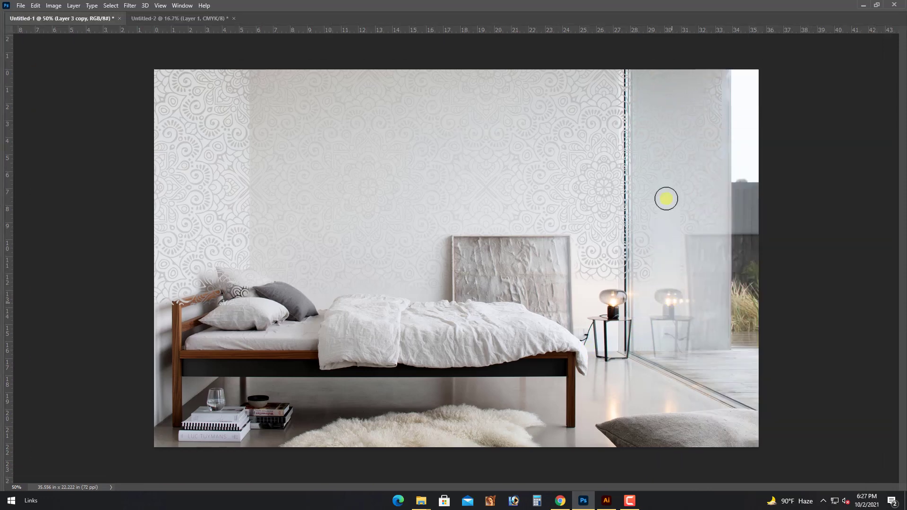
{"action": "mouse_move", "coordinate": [680, 162]}
{"action": "left_mouse_down"}
{"action": "mouse_move", "coordinate": [743, 202]}
{"action": "mouse_move", "coordinate": [747, 226]}
{"action": "left_mouse_up"}
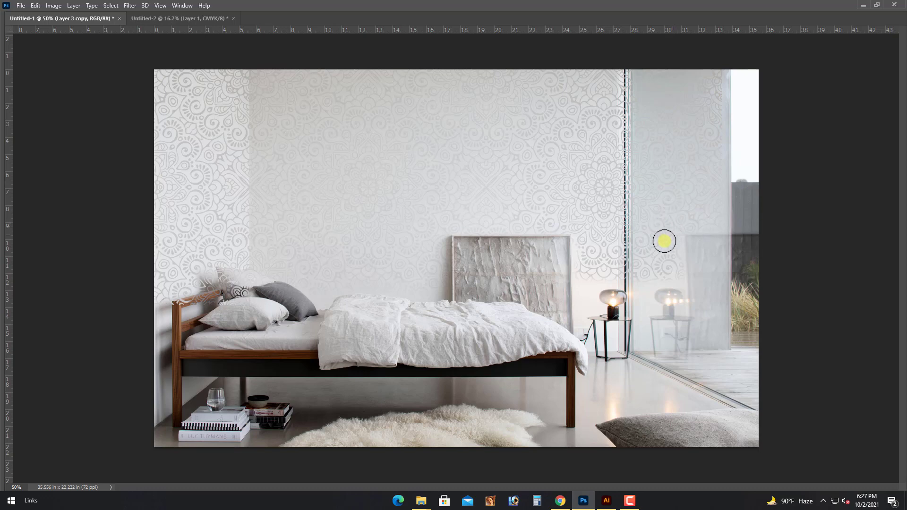
Erase Layer 3 copy's pattern along the full height of the dark window frame between wall and glass, using a soft 80 px eraser
{"action": "key", "text": "ctrl+plus"}
{"action": "key", "text": "ctrl+plus"}
{"action": "left_click_drag", "start_coordinate": [703, 244], "coordinate": [420, 296]}
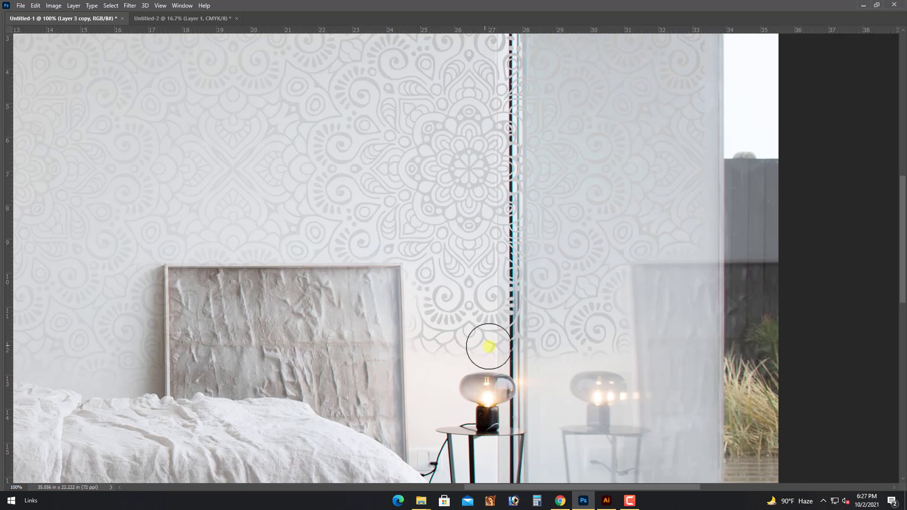
{"action": "mouse_move", "coordinate": [524, 334]}
{"action": "left_mouse_down"}
{"action": "mouse_move", "coordinate": [500, 337]}
{"action": "mouse_move", "coordinate": [512, 321]}
{"action": "mouse_move", "coordinate": [510, 344]}
{"action": "mouse_move", "coordinate": [517, 310]}
{"action": "mouse_move", "coordinate": [516, 330]}
{"action": "mouse_move", "coordinate": [514, 215]}
{"action": "left_mouse_up"}
{"action": "left_click_drag", "start_coordinate": [509, 294], "coordinate": [512, 333]}
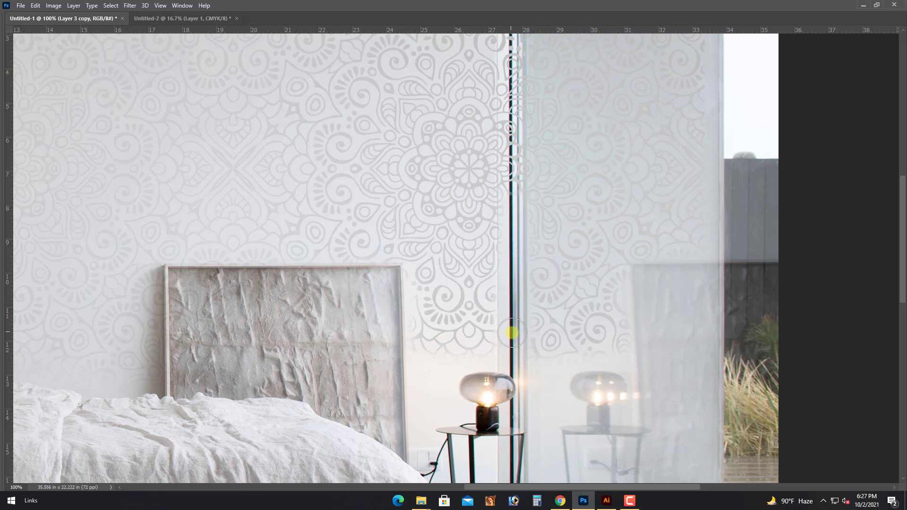
{"action": "left_click_drag", "start_coordinate": [512, 213], "coordinate": [506, 334]}
{"action": "mouse_move", "coordinate": [506, 315]}
{"action": "left_mouse_down"}
{"action": "mouse_move", "coordinate": [514, 244]}
{"action": "mouse_move", "coordinate": [511, 268]}
{"action": "left_mouse_up"}
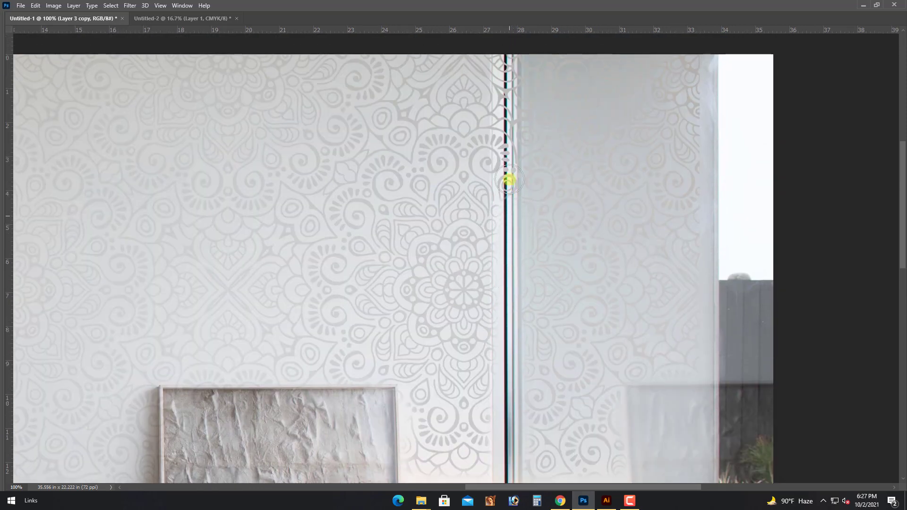
{"action": "left_click_drag", "start_coordinate": [509, 180], "coordinate": [510, 58]}
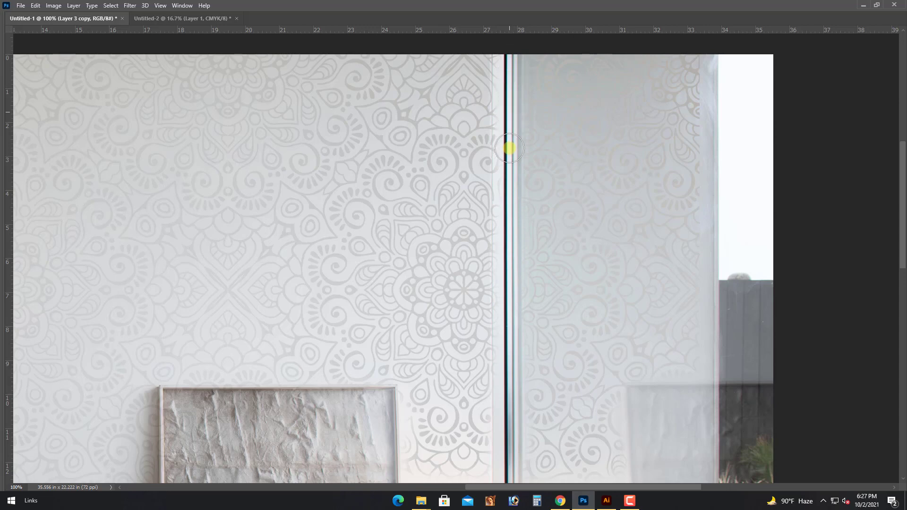
Stretch Layer 3 copy horizontally so its outer side reaches the far edge of the glass panel
{"action": "key", "text": "ctrl+t"}
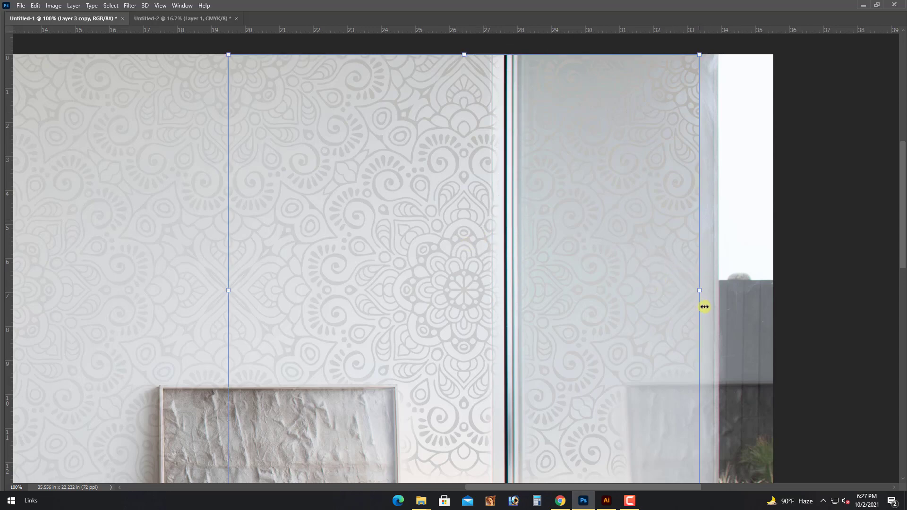
{"action": "left_click_drag", "start_coordinate": [702, 292], "coordinate": [719, 293]}
{"action": "left_click", "coordinate": [779, 301]}
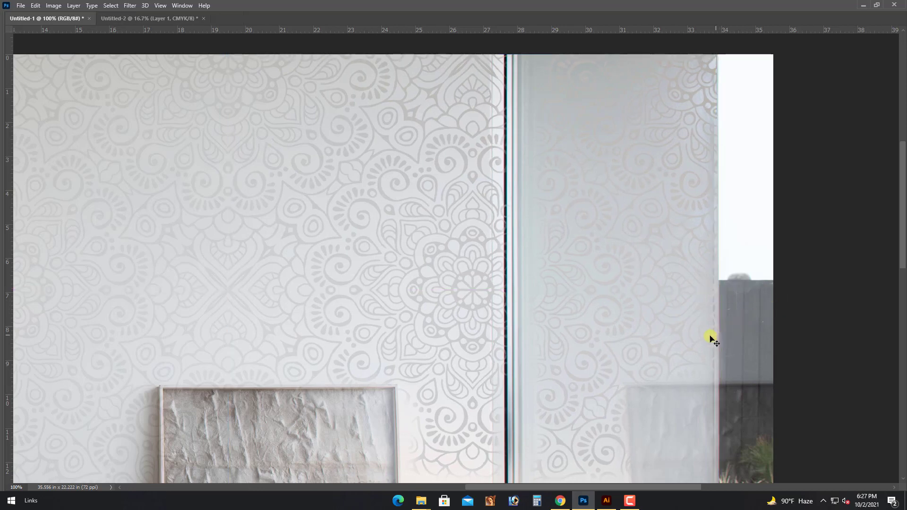
{"action": "left_click_drag", "start_coordinate": [592, 266], "coordinate": [582, 320]}
{"action": "left_click", "coordinate": [630, 315]}
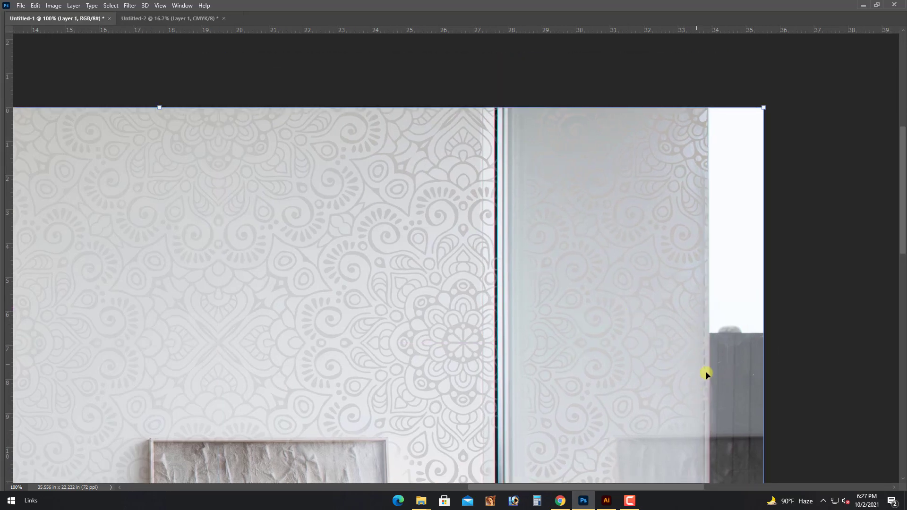
Erase Layer 3 copy 2's pattern from the light pillow against the side wall, using a soft 80 px eraser
{"action": "left_click_drag", "start_coordinate": [355, 333], "coordinate": [713, 298]}
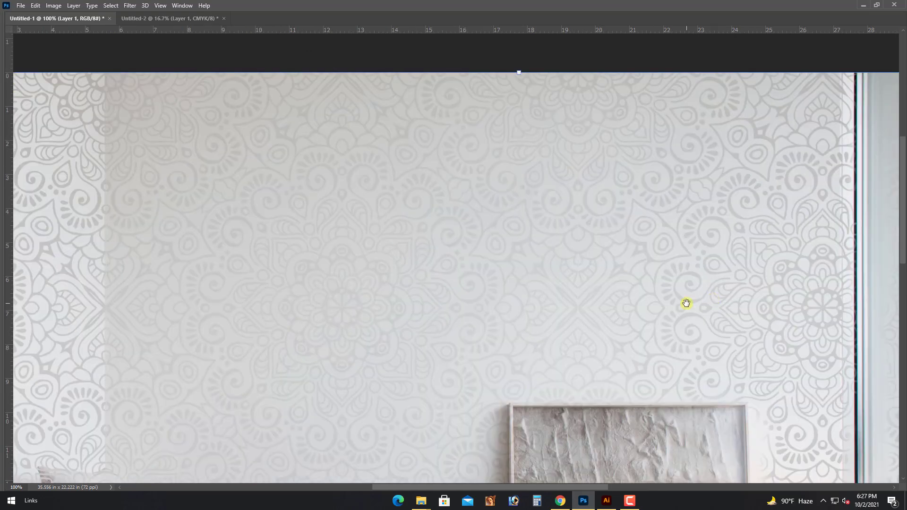
{"action": "key", "text": "ctrl+minus"}
{"action": "left_click_drag", "start_coordinate": [415, 256], "coordinate": [529, 239]}
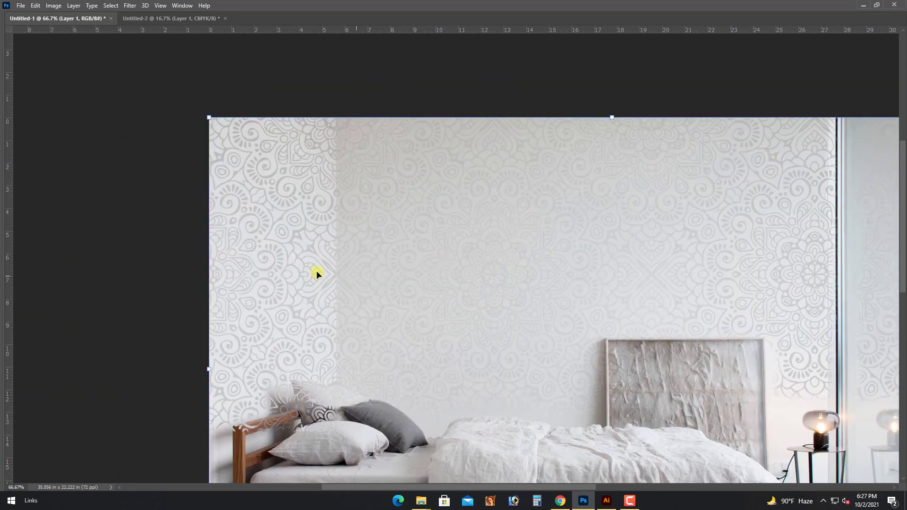
{"action": "left_click", "coordinate": [293, 279]}
{"action": "scroll", "coordinate": [316, 304], "scroll_direction": "down", "scroll_amount": 1}
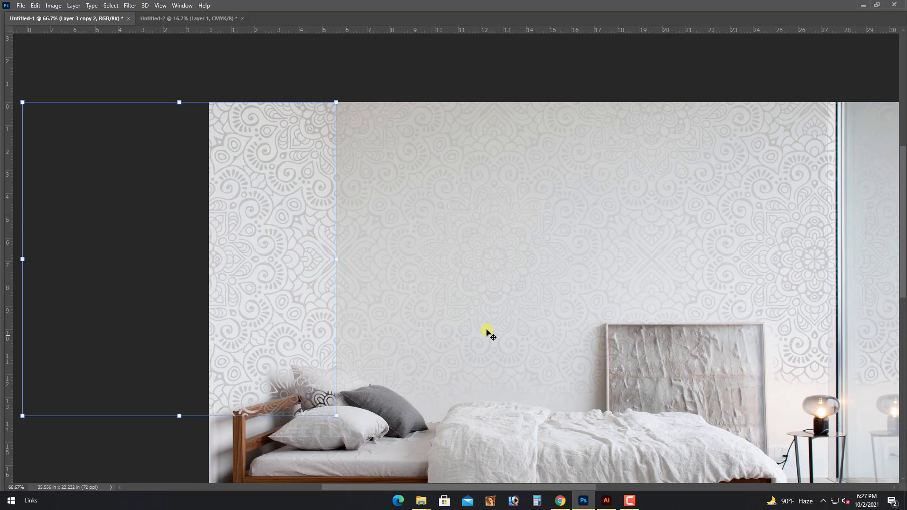
{"action": "key", "text": "Tab"}
{"action": "left_click", "coordinate": [26, 110]}
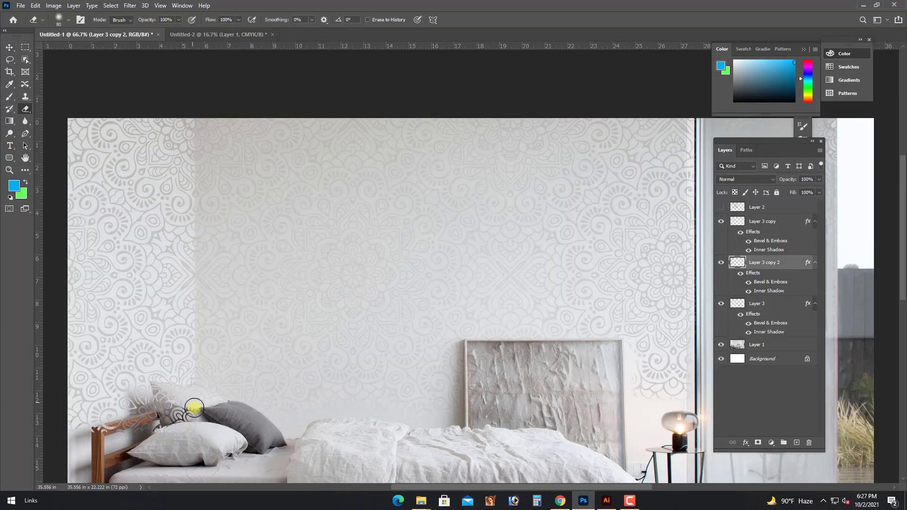
{"action": "left_click_drag", "start_coordinate": [194, 407], "coordinate": [168, 432]}
Erase the remaining pattern of Layer 3 copy 2 along the wooden headboard and beside its post
{"action": "key", "text": "ctrl+plus"}
{"action": "left_click_drag", "start_coordinate": [263, 359], "coordinate": [609, 208]}
{"action": "mouse_move", "coordinate": [349, 338]}
{"action": "left_mouse_down"}
{"action": "mouse_move", "coordinate": [258, 365]}
{"action": "mouse_move", "coordinate": [293, 352]}
{"action": "mouse_move", "coordinate": [203, 361]}
{"action": "mouse_move", "coordinate": [255, 361]}
{"action": "mouse_move", "coordinate": [206, 369]}
{"action": "mouse_move", "coordinate": [358, 315]}
{"action": "mouse_move", "coordinate": [340, 327]}
{"action": "left_mouse_up"}
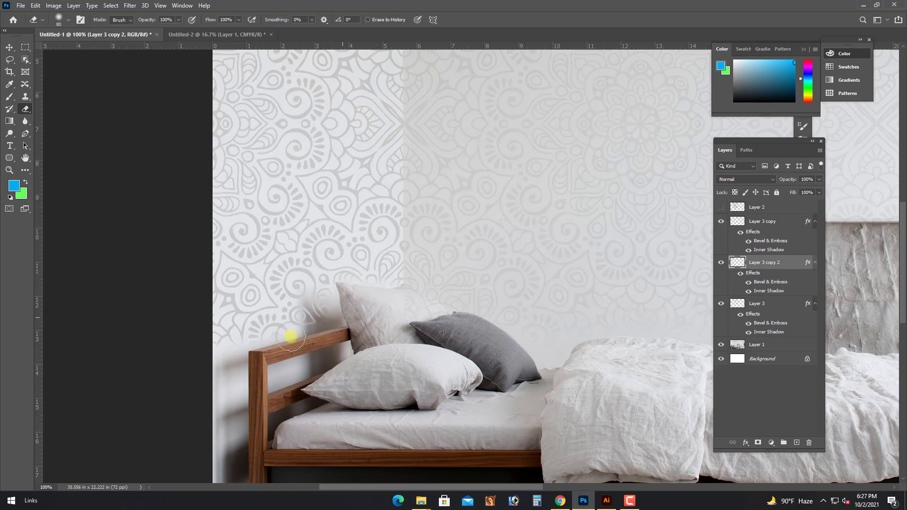
{"action": "mouse_move", "coordinate": [290, 336]}
{"action": "left_mouse_down"}
{"action": "mouse_move", "coordinate": [340, 323]}
{"action": "mouse_move", "coordinate": [243, 358]}
{"action": "left_mouse_up"}
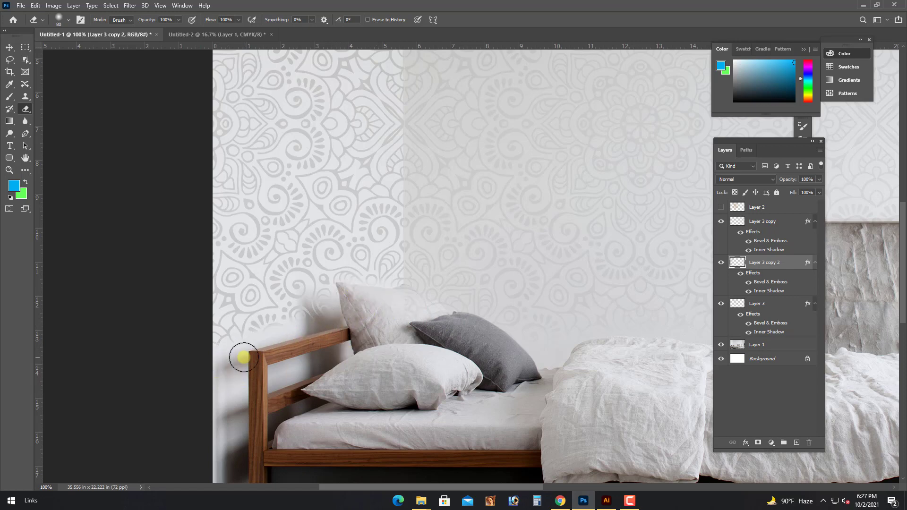
Deselect all layers and examine the wallpaper pattern across the whole room image
{"action": "key", "text": "ctrl+minus"}
{"action": "key", "text": "ctrl+minus"}
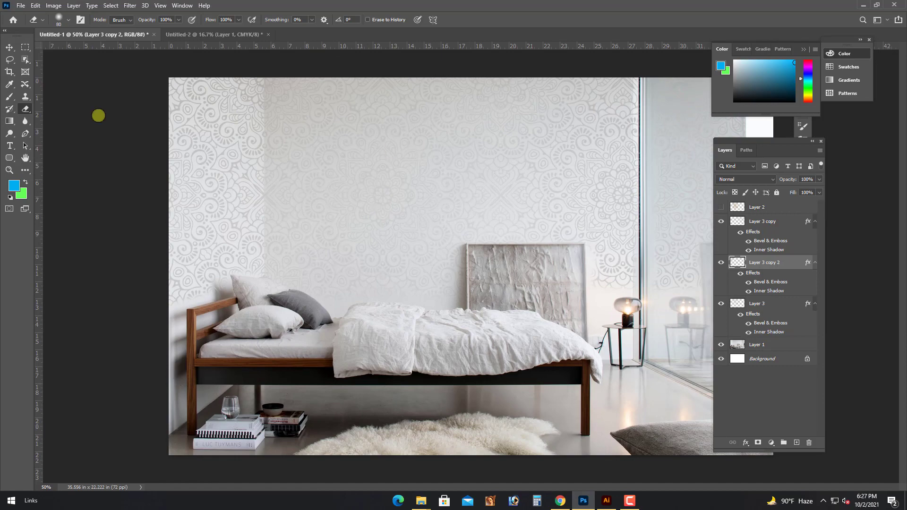
{"action": "left_click", "coordinate": [8, 52]}
{"action": "left_click", "coordinate": [157, 344]}
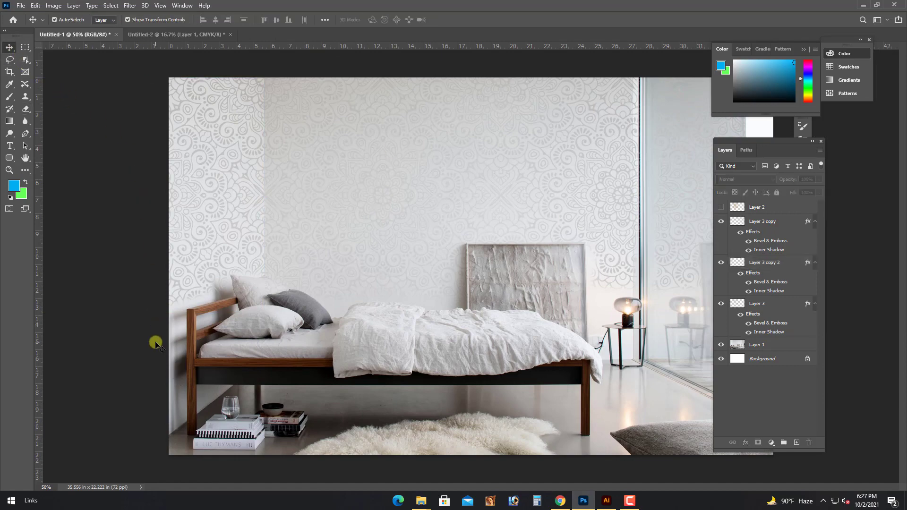
{"action": "key", "text": "ctrl+minus"}
{"action": "key", "text": "ctrl+plus"}
{"action": "key", "text": "ctrl+minus"}
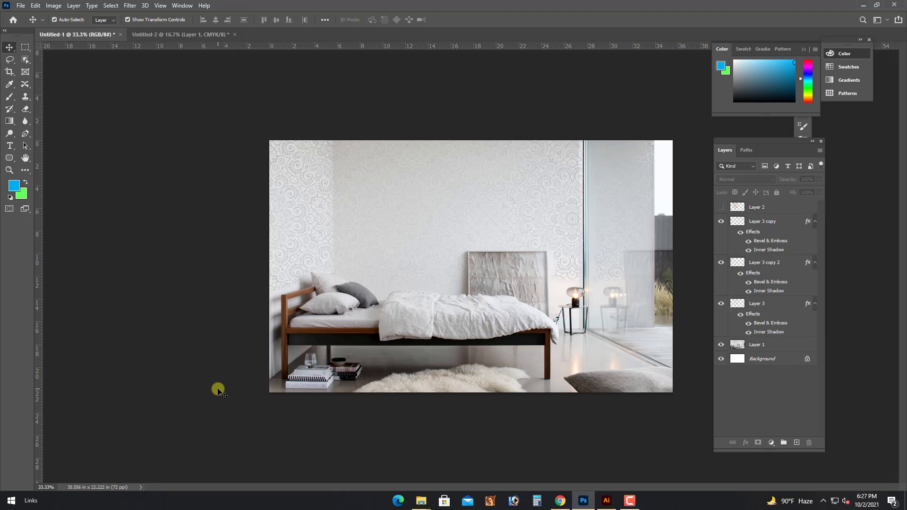